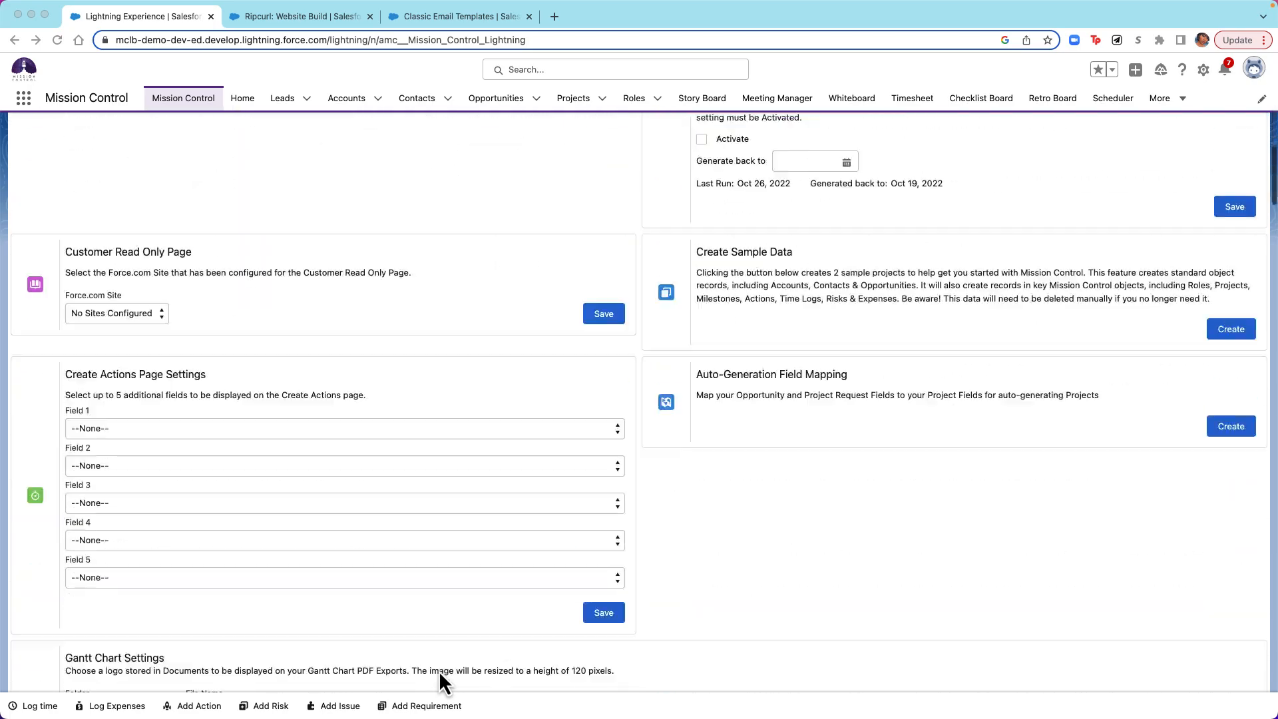
Step: Look through the Mission Control settings page, down to and past the Checklist Board settings
{"action": "scroll", "coordinate": [438, 670], "scroll_direction": "down", "scroll_amount": 20}
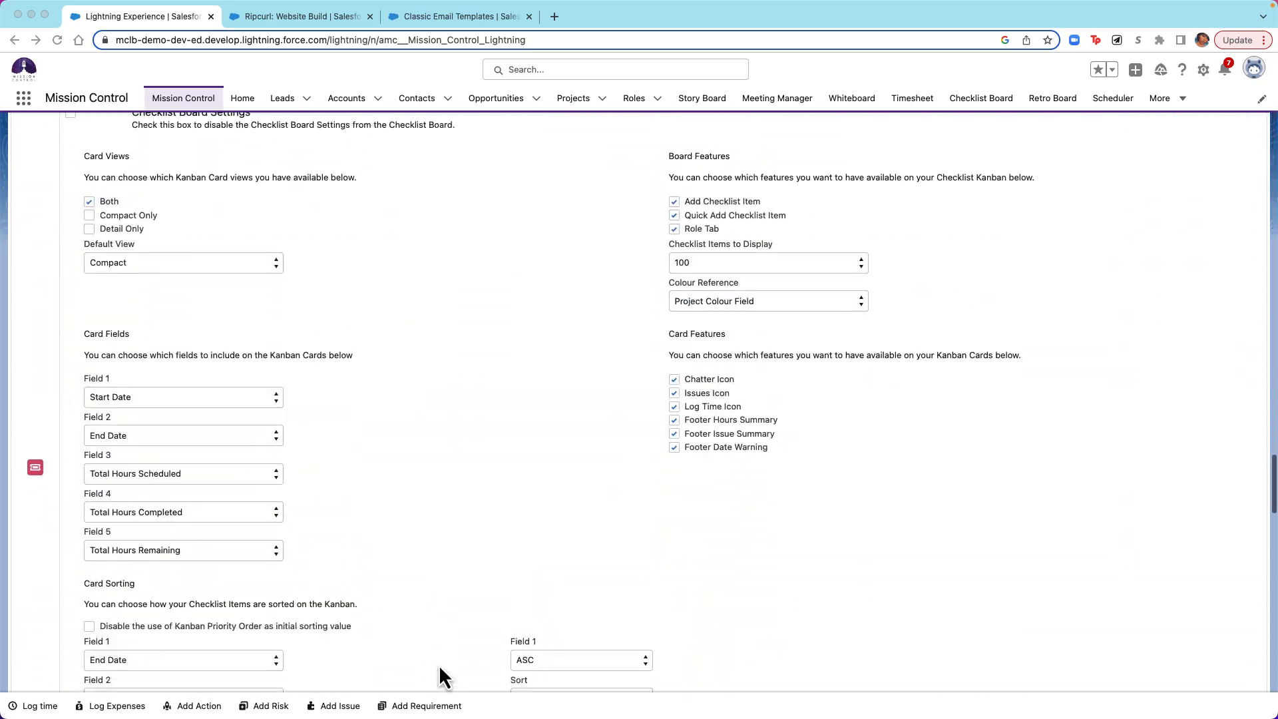
{"action": "scroll", "coordinate": [438, 664], "scroll_direction": "down", "scroll_amount": 15}
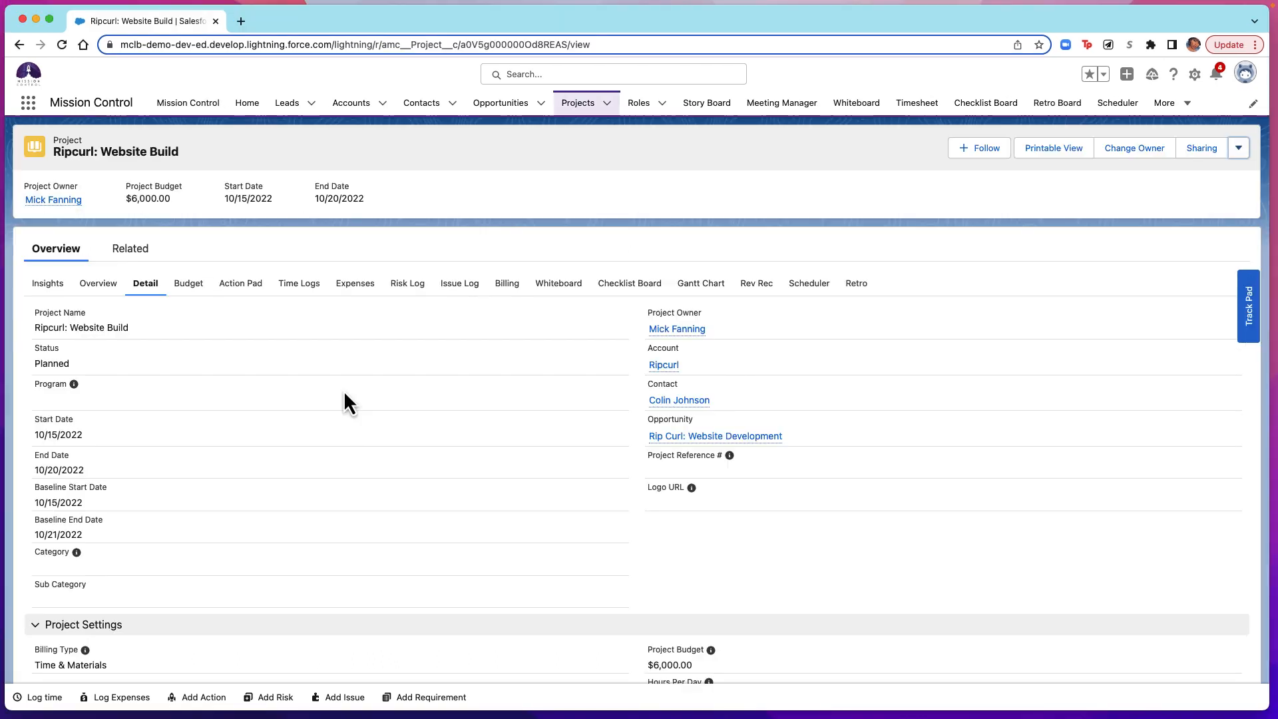
Step: Review the Ripcurl: Website Build project's details, including dates, billing type, rates, overtime and exclusion settings
{"action": "scroll", "coordinate": [157, 365], "scroll_direction": "down", "scroll_amount": 3}
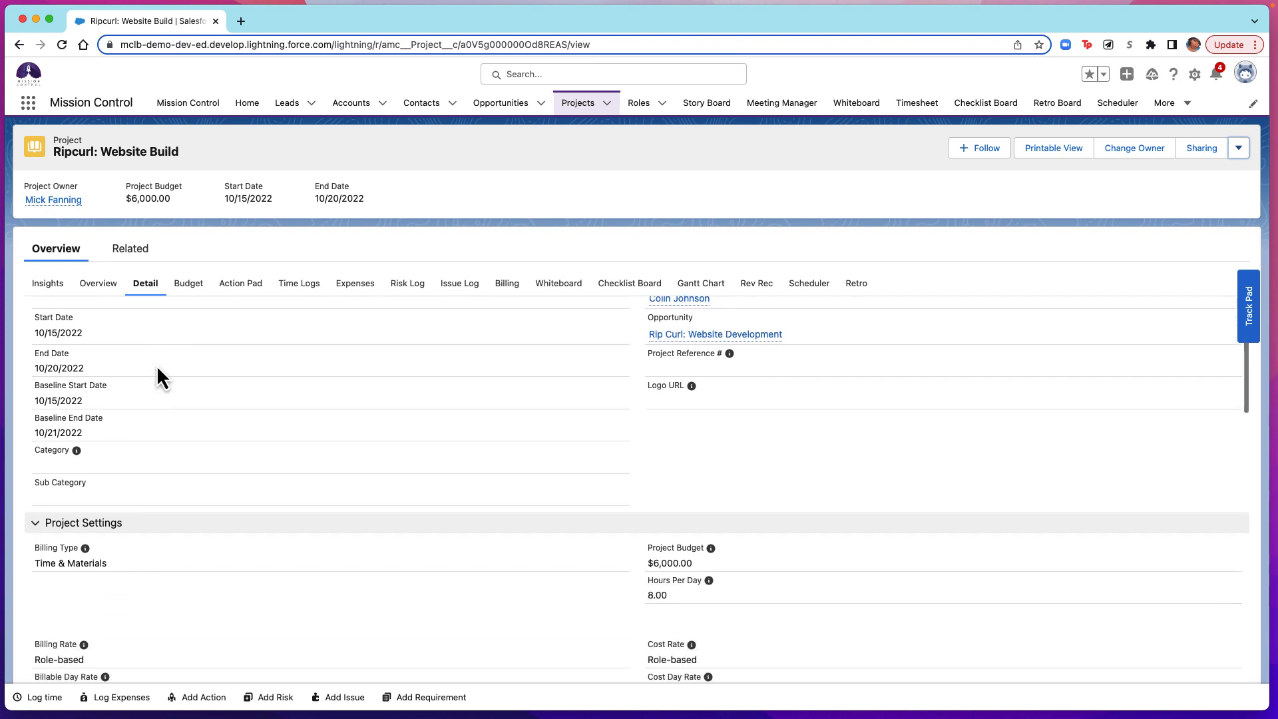
{"action": "scroll", "coordinate": [157, 366], "scroll_direction": "down", "scroll_amount": 6}
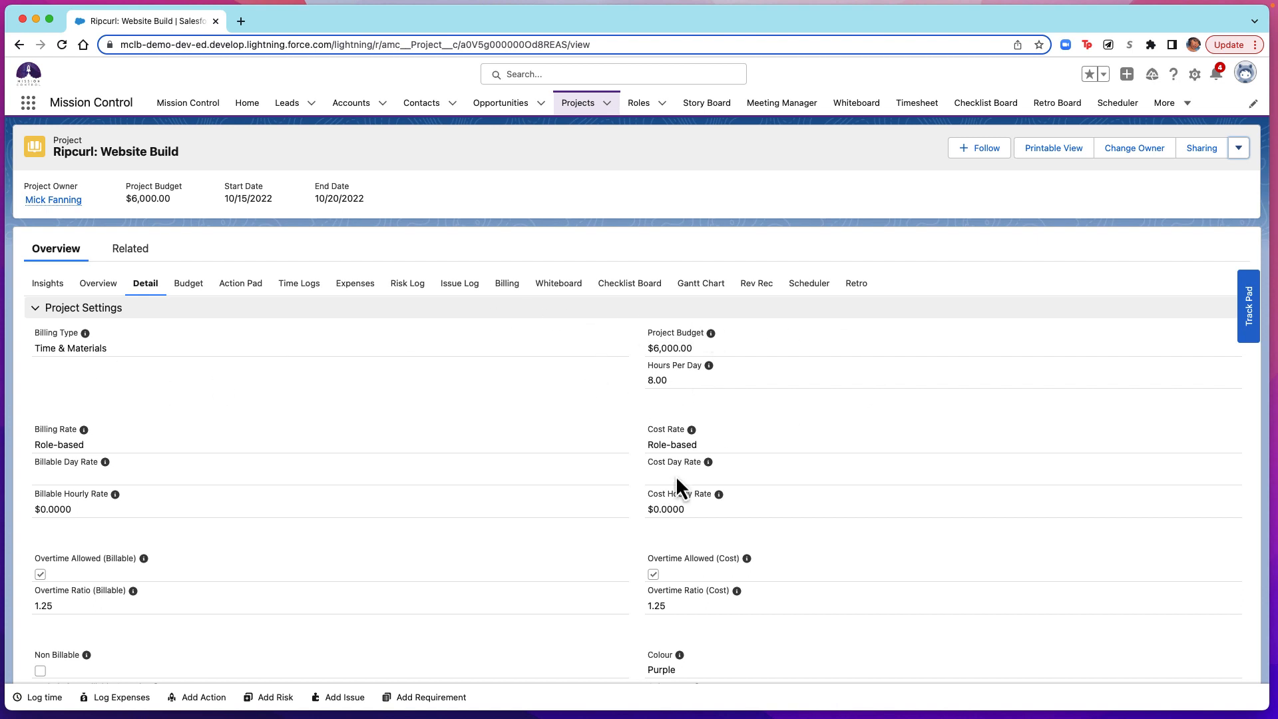
{"action": "scroll", "coordinate": [383, 452], "scroll_direction": "down", "scroll_amount": 2}
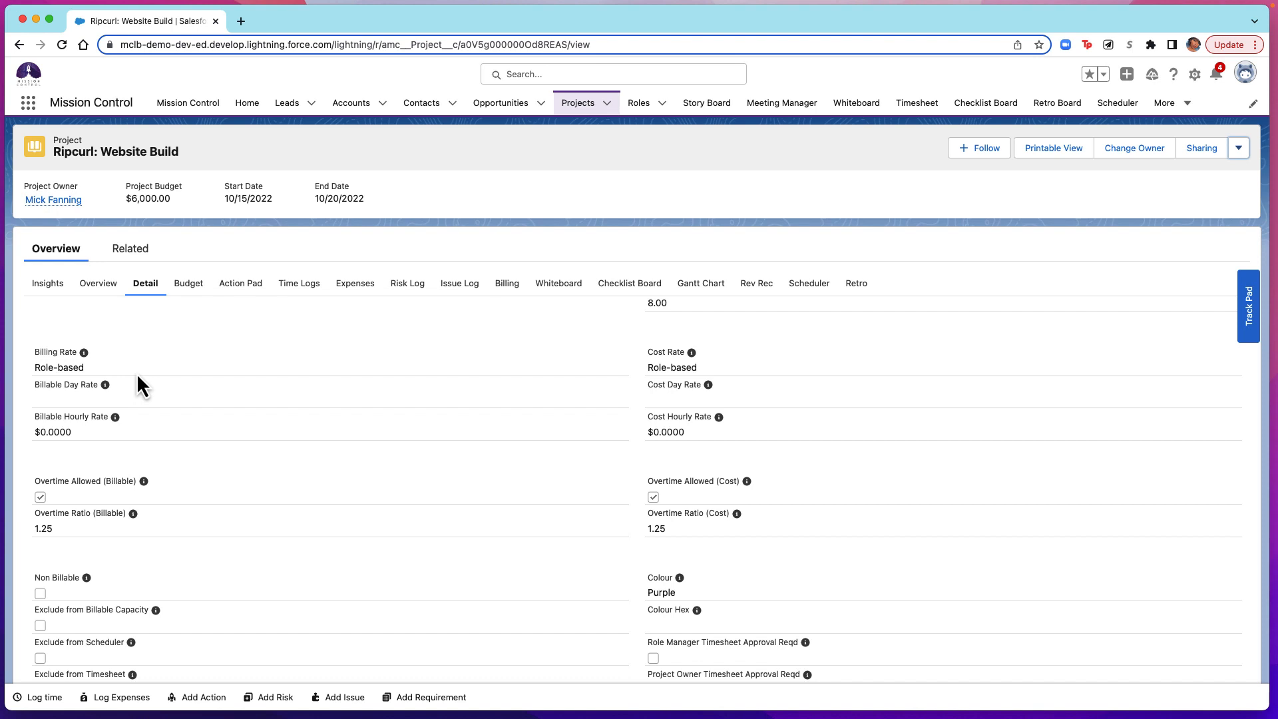
{"action": "scroll", "coordinate": [47, 474], "scroll_direction": "down", "scroll_amount": 3}
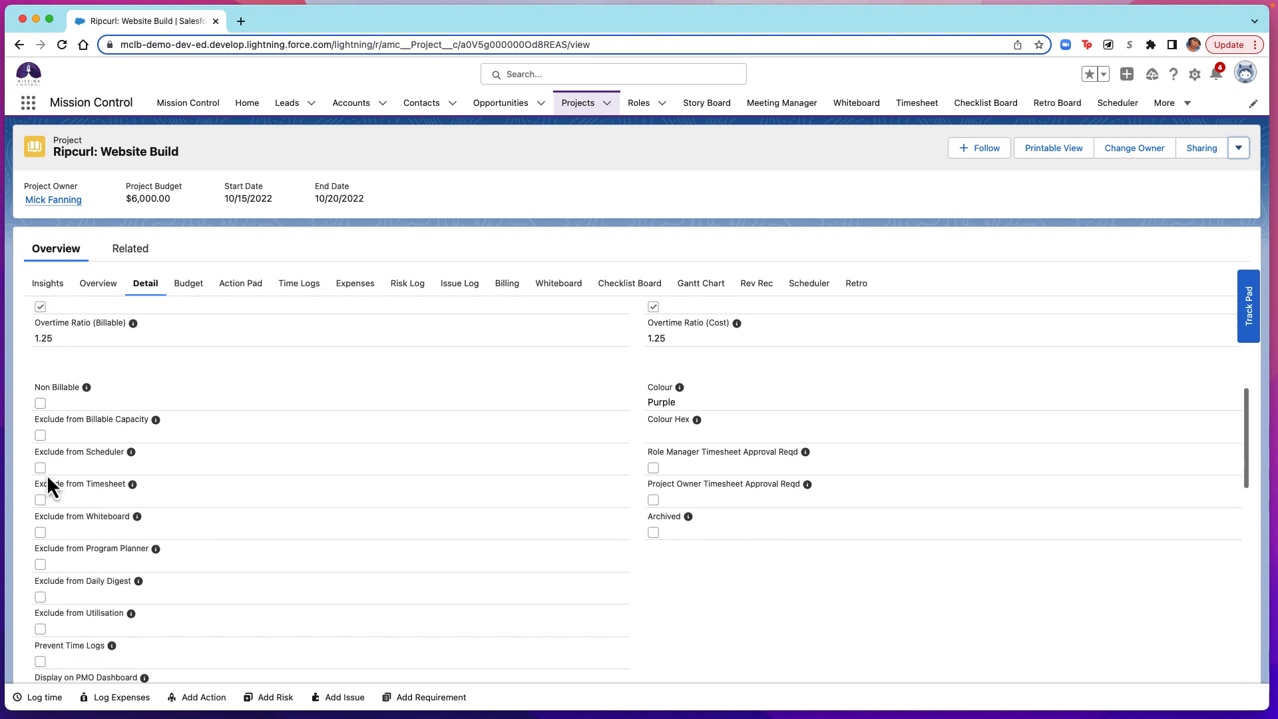
Step: Examine the project's Billing Information section, including billing cycle, frequency, payment terms, next billing date and invoice appendix options
{"action": "scroll", "coordinate": [47, 474], "scroll_direction": "down", "scroll_amount": 5}
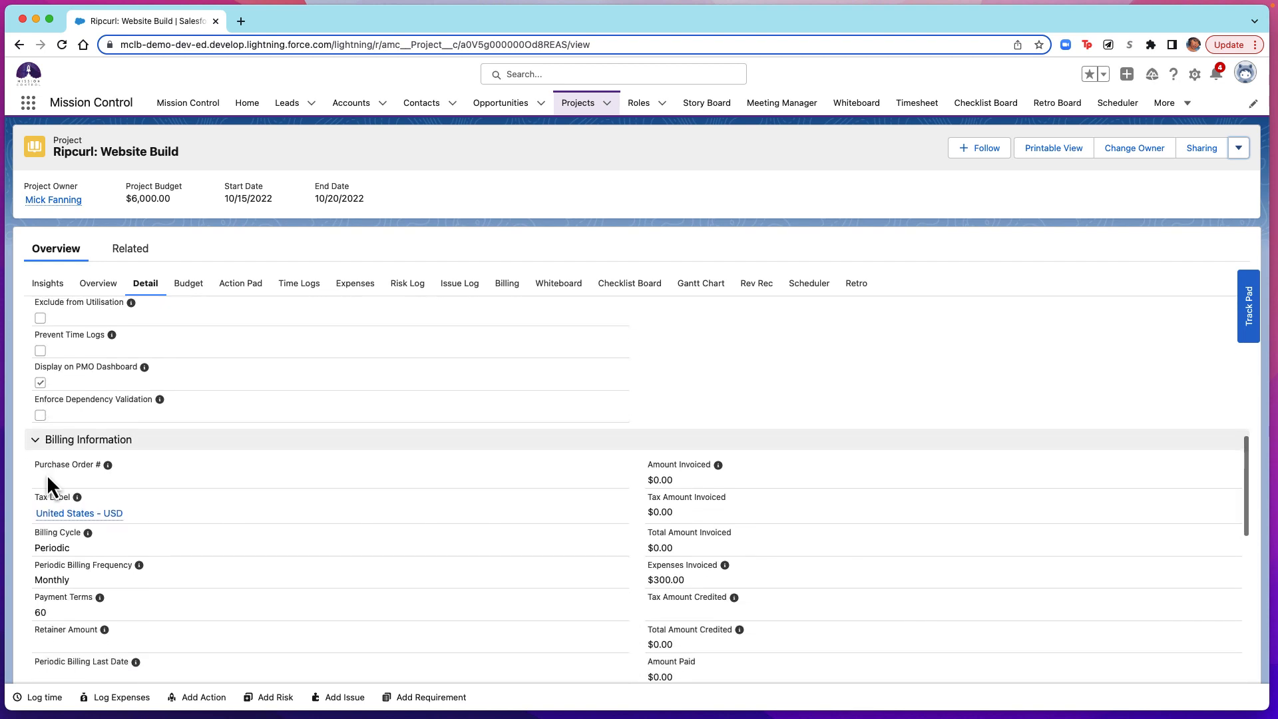
{"action": "scroll", "coordinate": [47, 473], "scroll_direction": "down", "scroll_amount": 3}
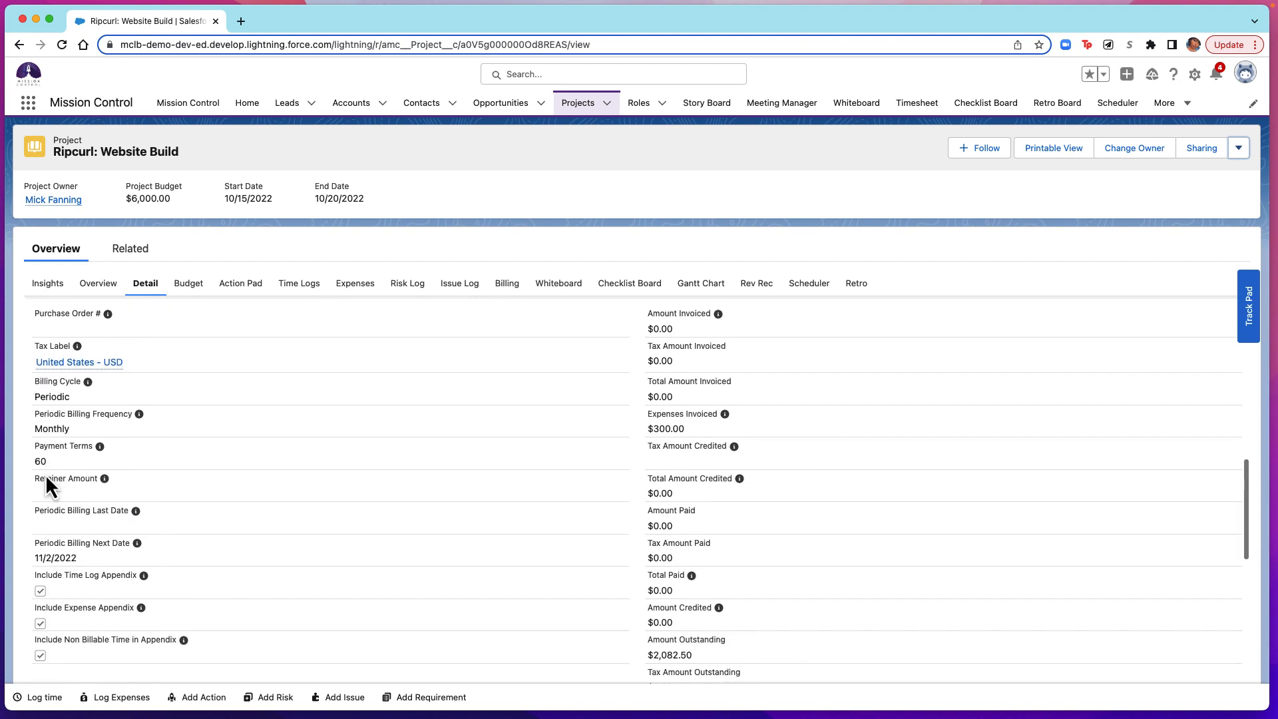
{"action": "scroll", "coordinate": [260, 433], "scroll_direction": "up", "scroll_amount": 1}
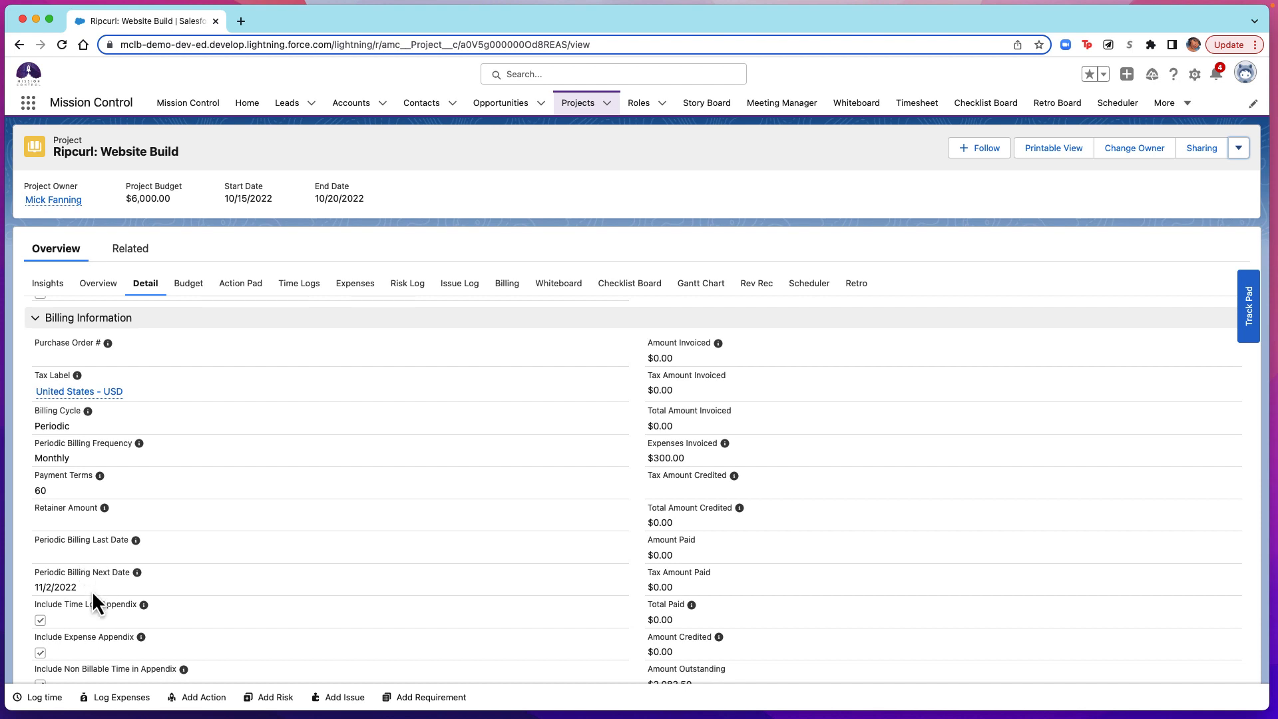
{"action": "mouse_move", "coordinate": [144, 605]}
{"action": "scroll", "coordinate": [197, 546], "scroll_direction": "down", "scroll_amount": 3}
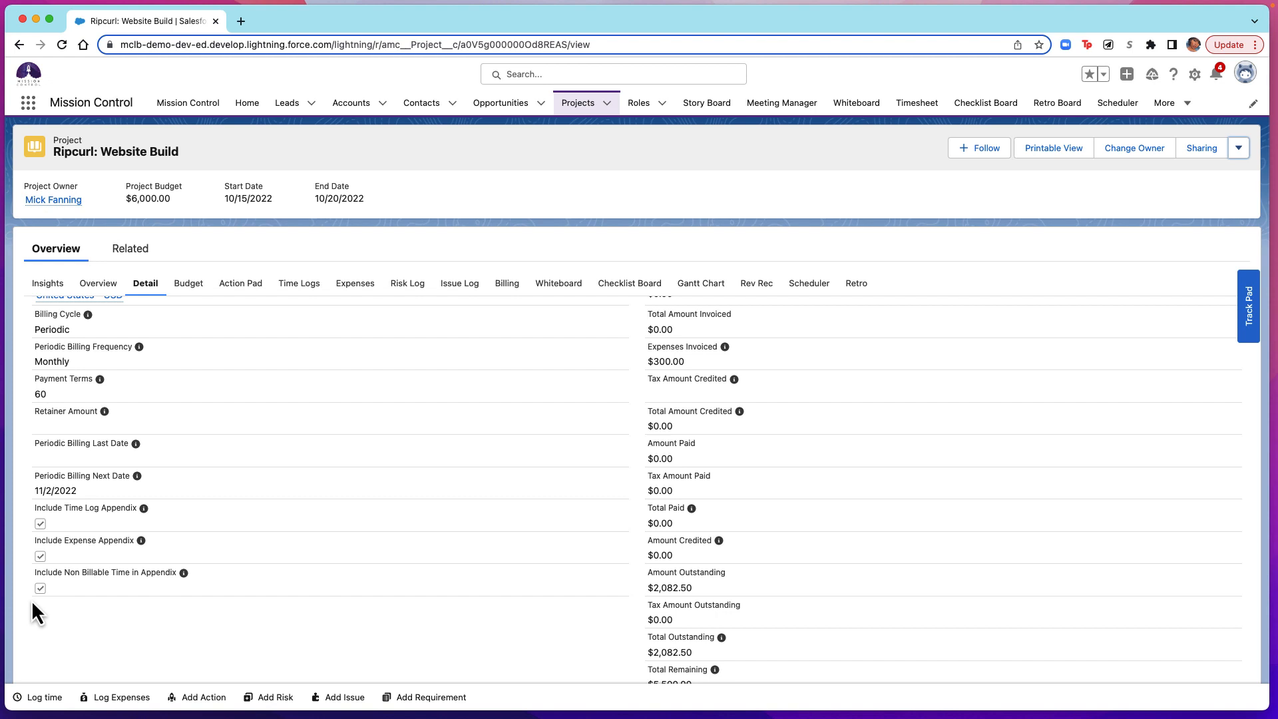
{"action": "scroll", "coordinate": [31, 602], "scroll_direction": "up", "scroll_amount": 3}
{"action": "scroll", "coordinate": [31, 602], "scroll_direction": "down", "scroll_amount": 1}
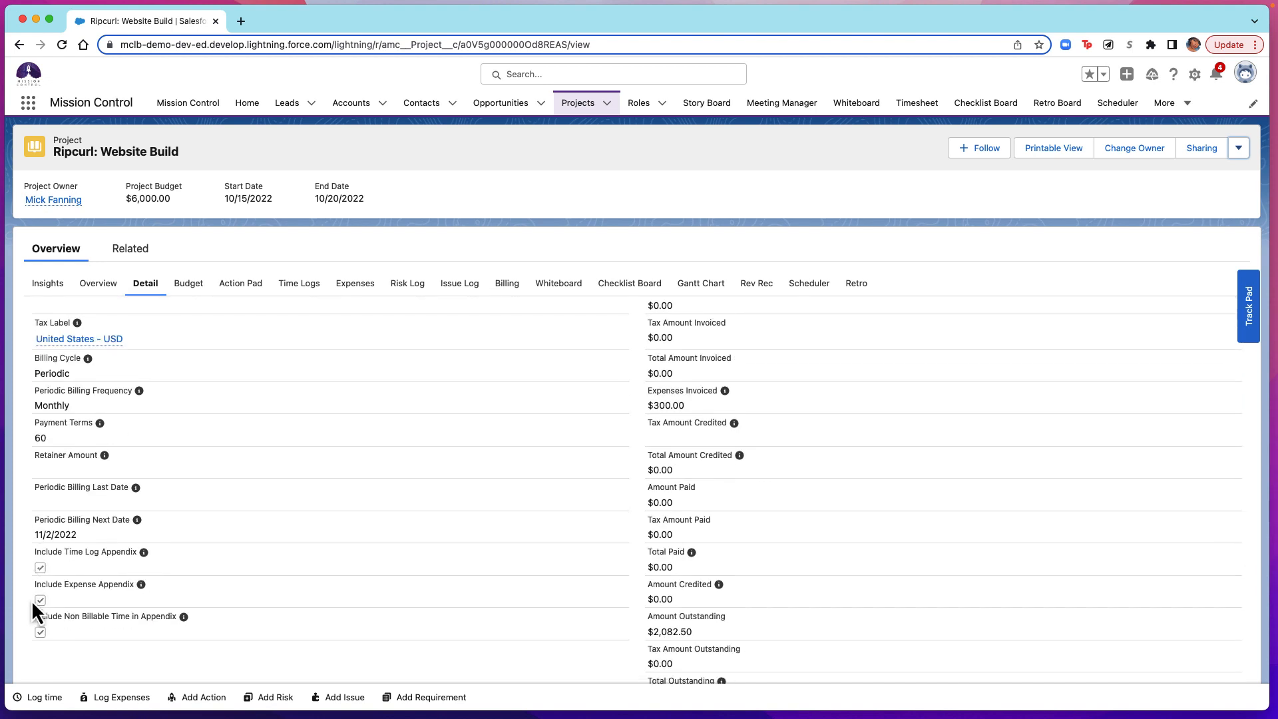
{"action": "scroll", "coordinate": [32, 602], "scroll_direction": "down", "scroll_amount": 4}
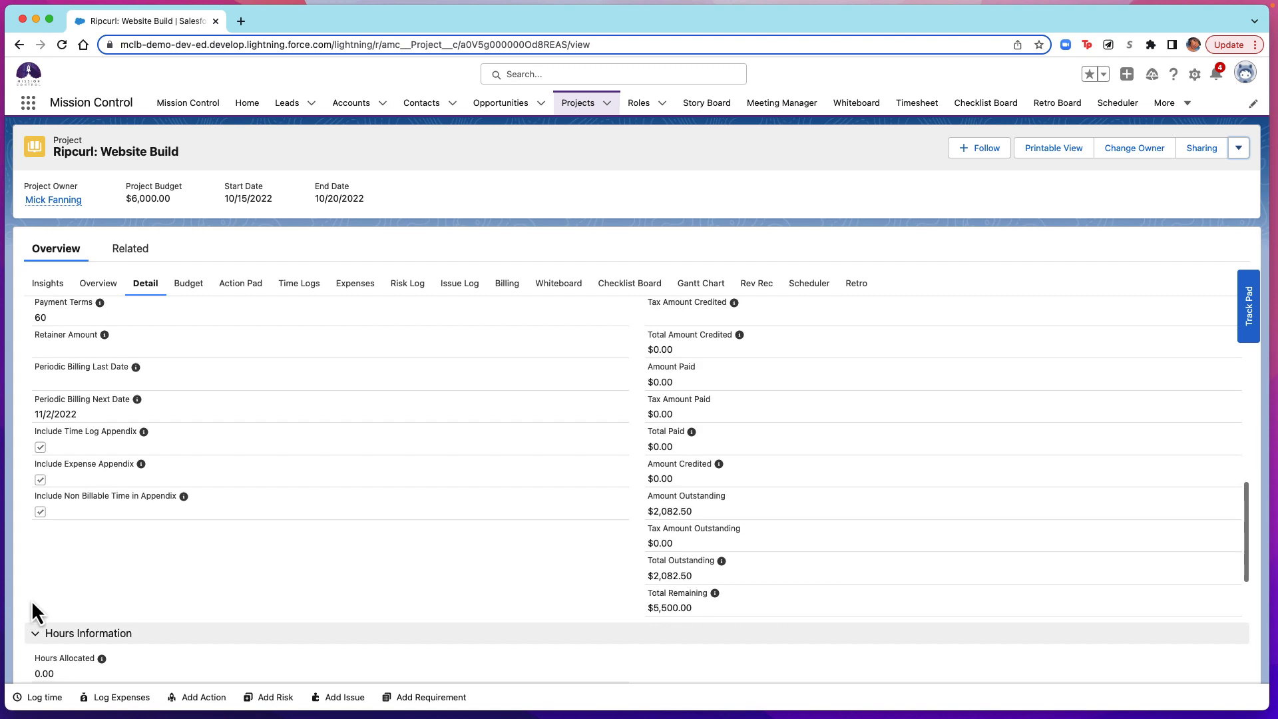
{"action": "scroll", "coordinate": [32, 602], "scroll_direction": "up", "scroll_amount": 1}
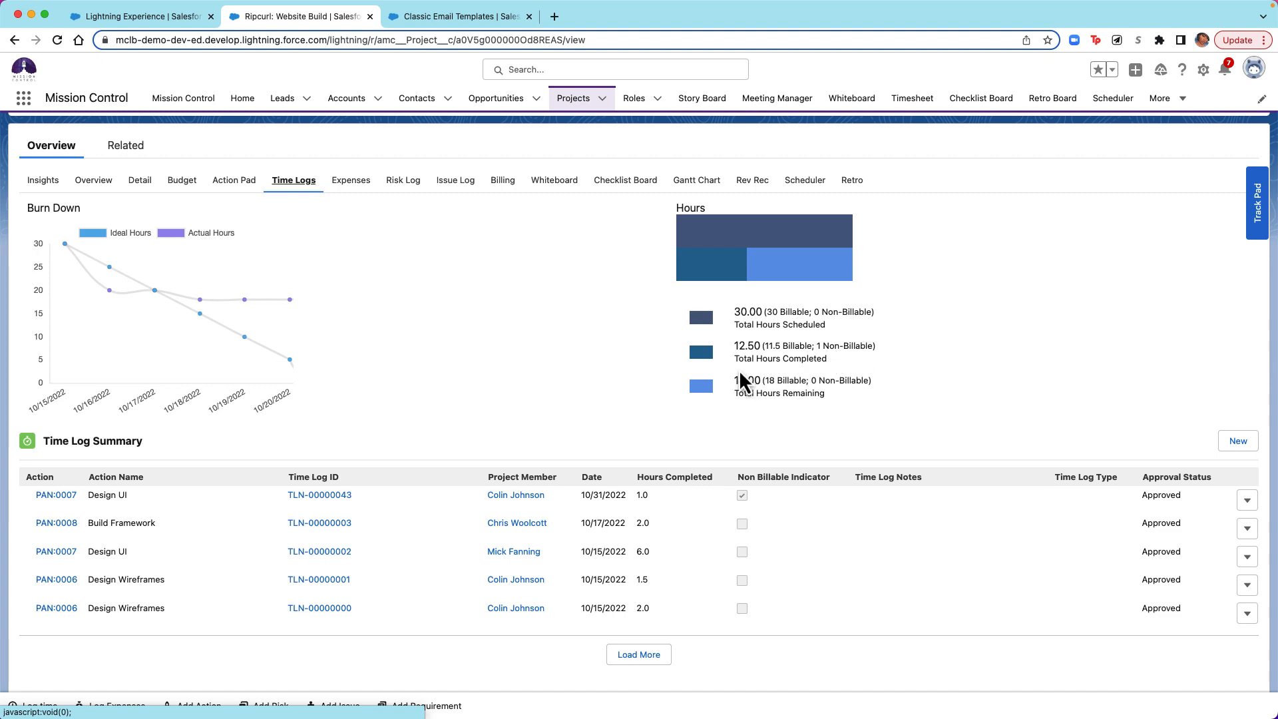
Step: Open the 10/17/2022 Build Framework time log and review its settings, hours, financial values, approval and billing event information
{"action": "left_click", "coordinate": [320, 523]}
{"action": "scroll", "coordinate": [316, 340], "scroll_direction": "down", "scroll_amount": 3}
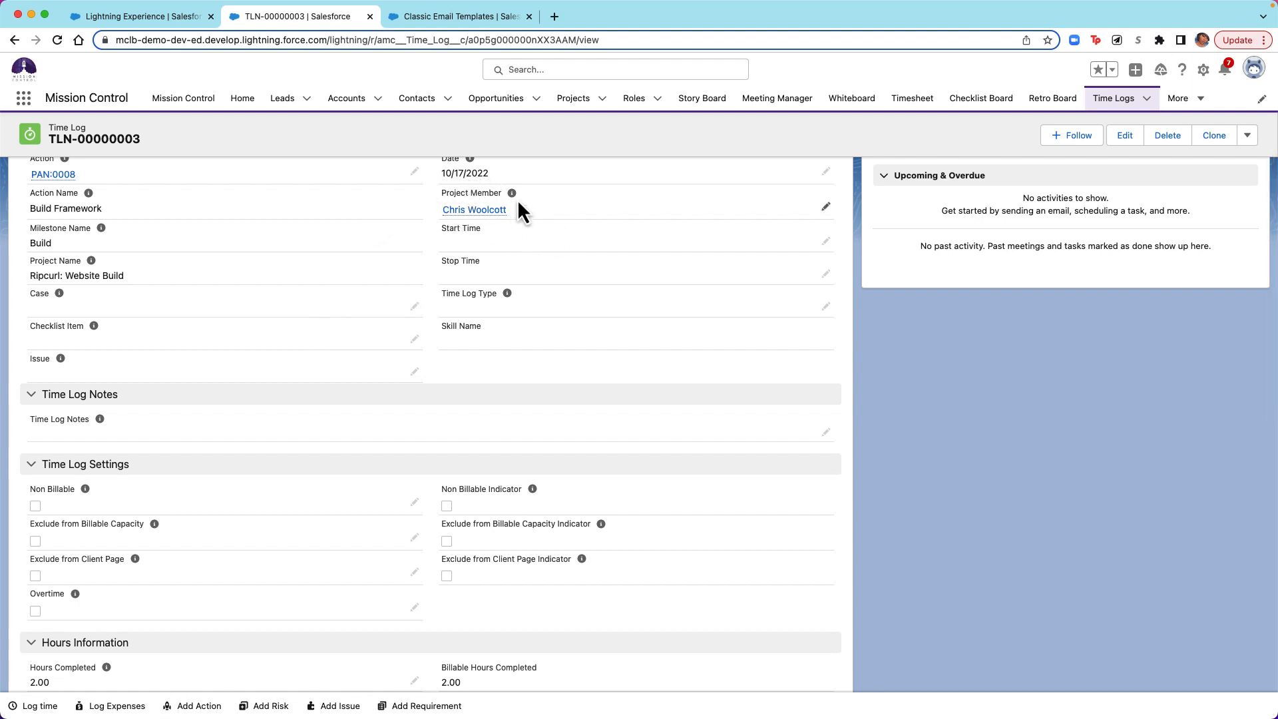
{"action": "mouse_move", "coordinate": [445, 212]}
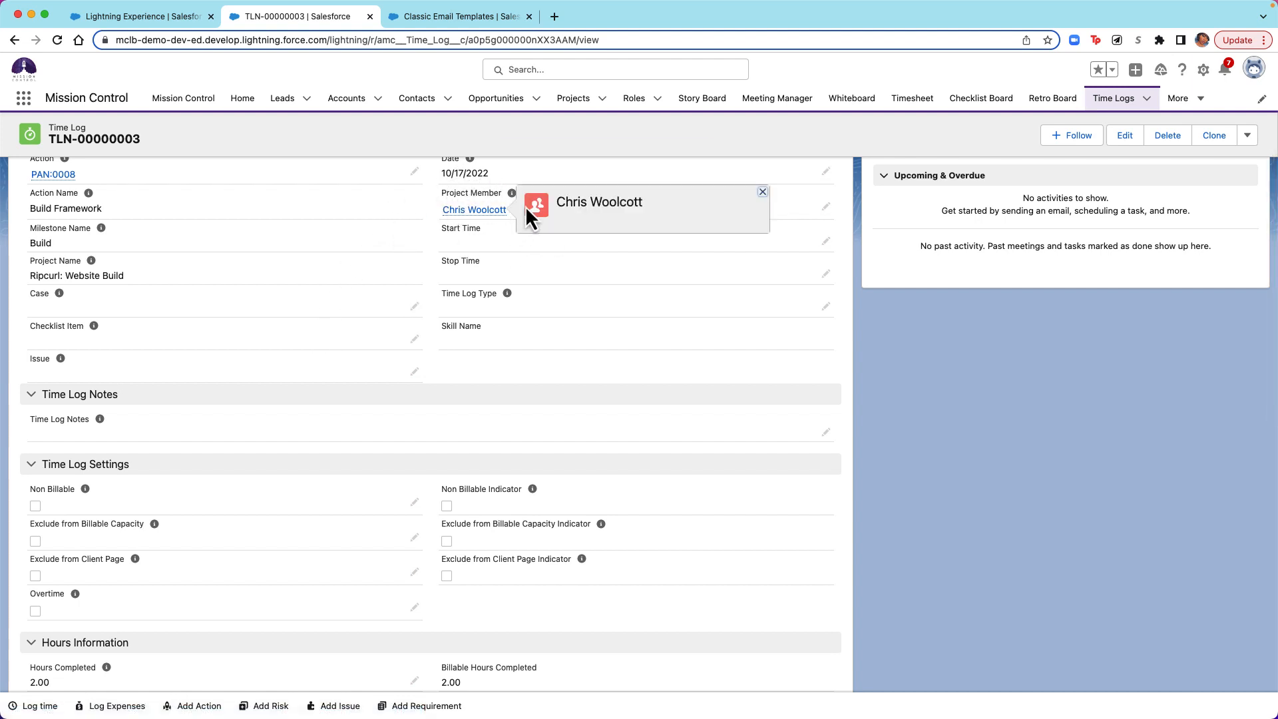
{"action": "scroll", "coordinate": [346, 465], "scroll_direction": "down", "scroll_amount": 4}
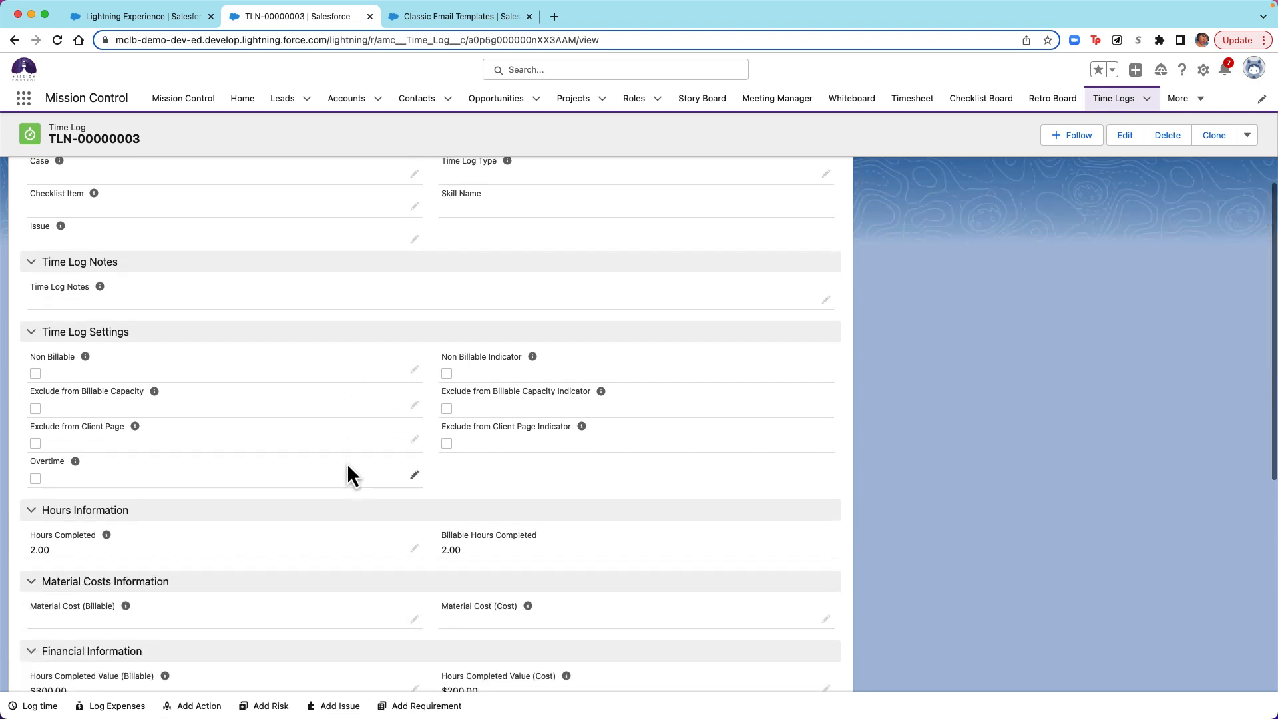
{"action": "scroll", "coordinate": [258, 550], "scroll_direction": "down", "scroll_amount": 5}
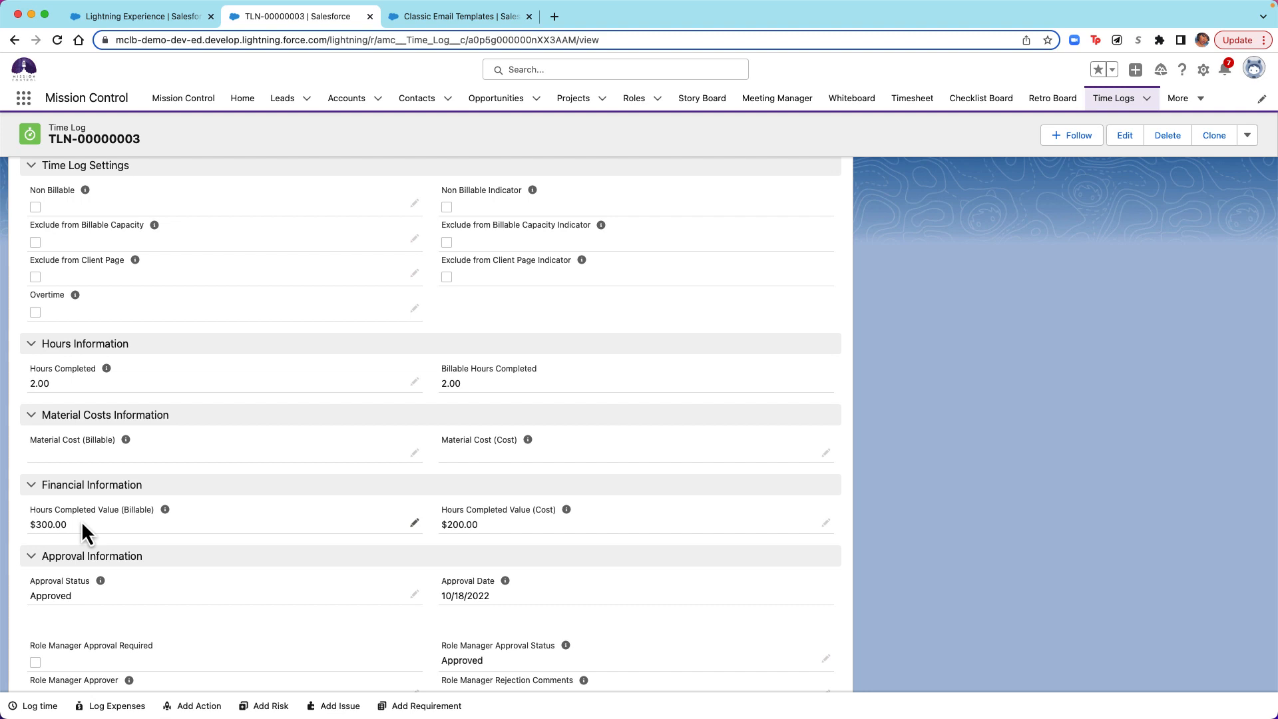
{"action": "scroll", "coordinate": [81, 520], "scroll_direction": "down", "scroll_amount": 3}
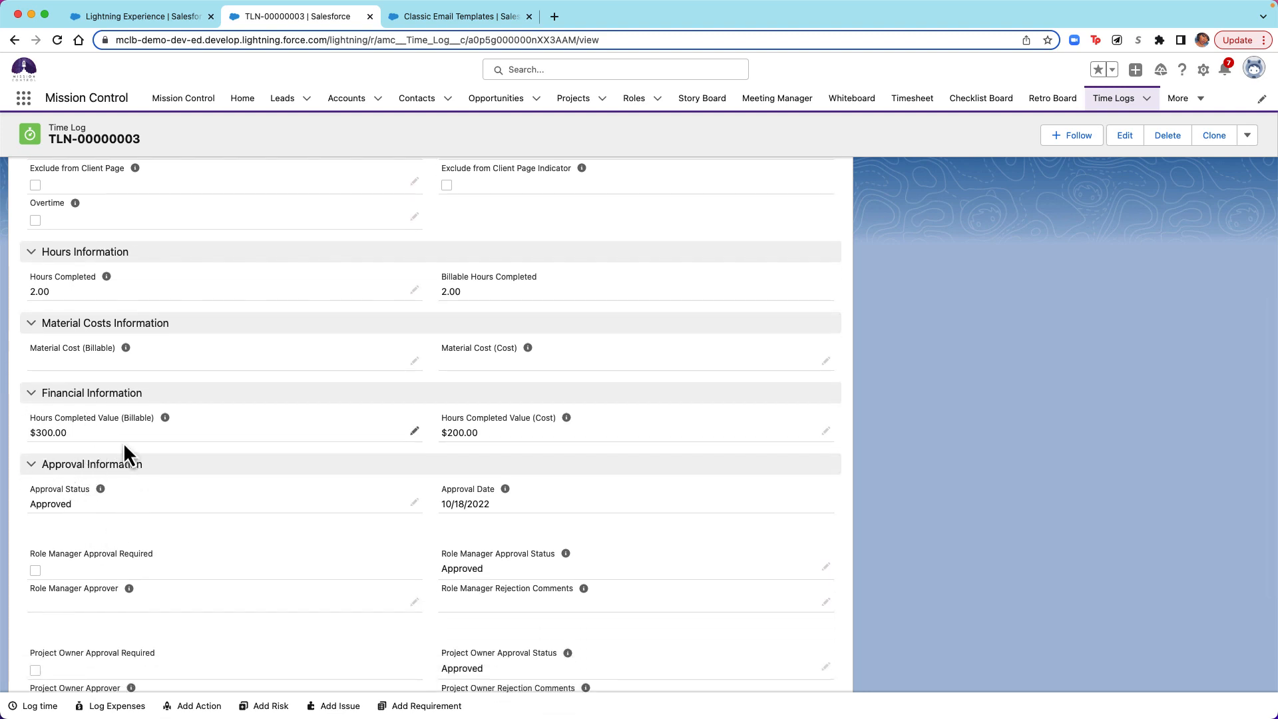
{"action": "scroll", "coordinate": [127, 446], "scroll_direction": "down", "scroll_amount": 4}
{"action": "scroll", "coordinate": [183, 447], "scroll_direction": "down", "scroll_amount": 1}
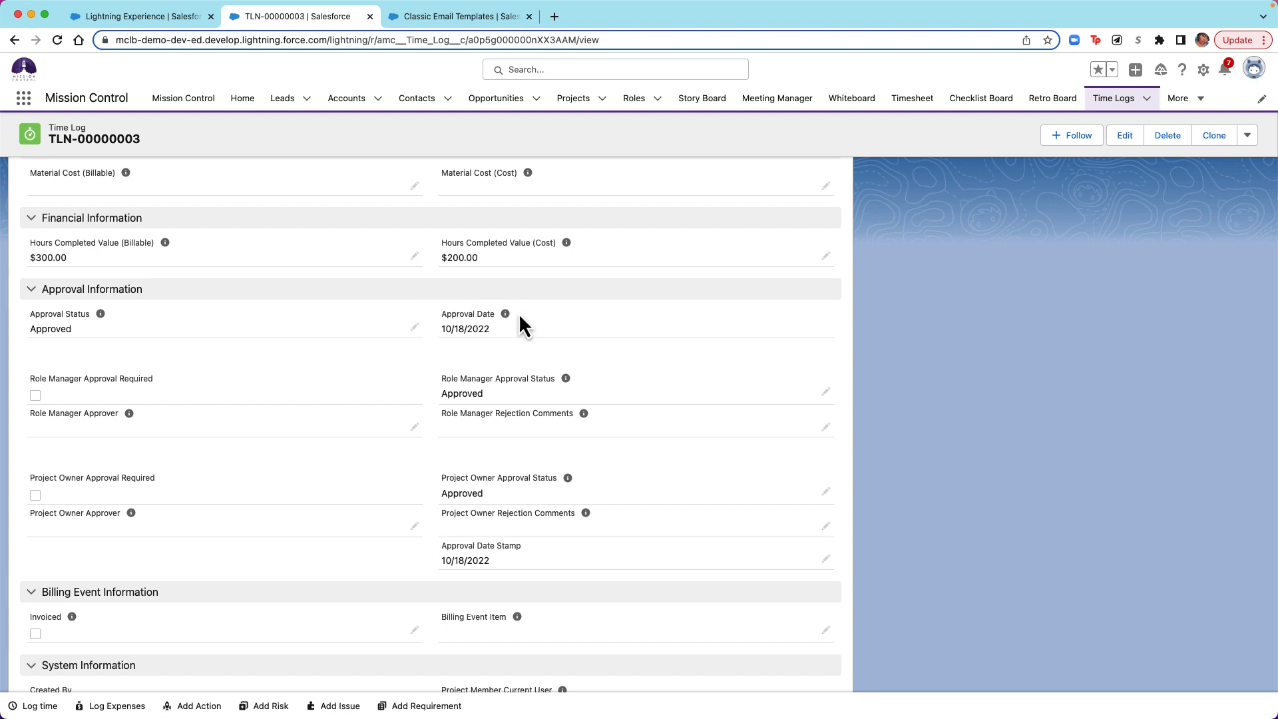
{"action": "scroll", "coordinate": [477, 346], "scroll_direction": "down", "scroll_amount": 3}
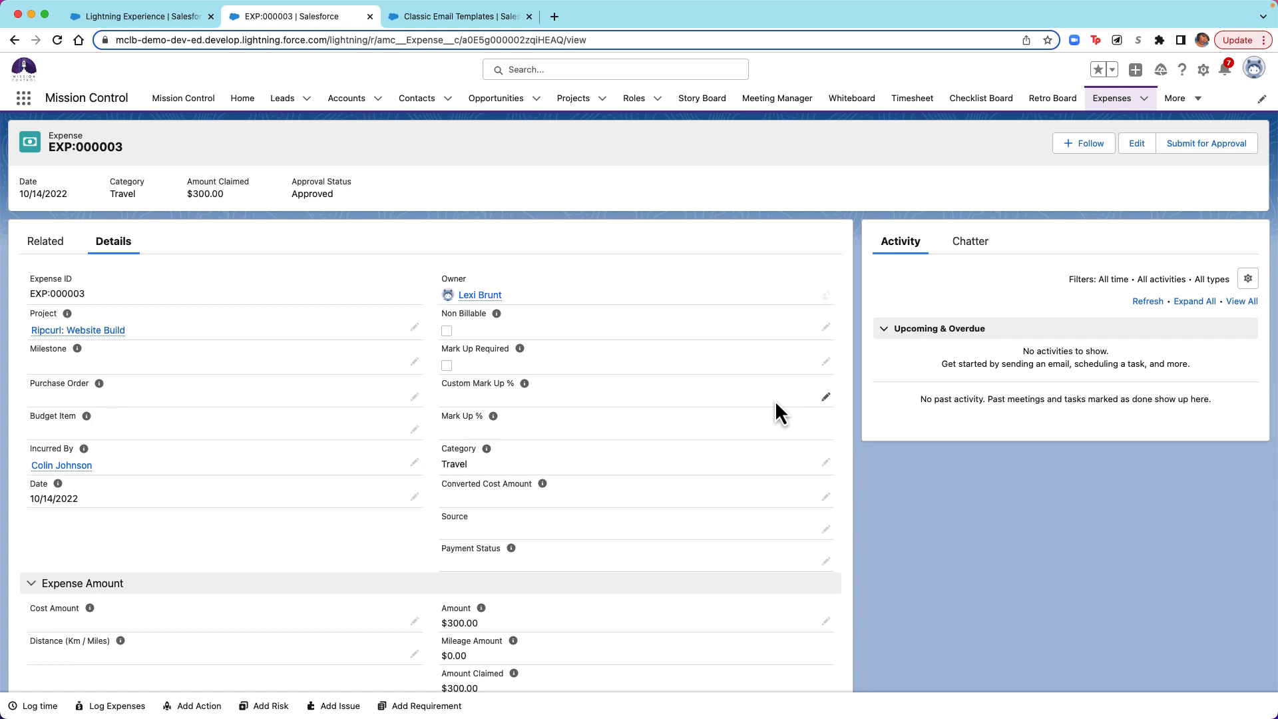
Step: Review the Travel expense dated 10/14/2022, checking its amounts, approval status and billing event information
{"action": "scroll", "coordinate": [774, 400], "scroll_direction": "down", "scroll_amount": 1}
{"action": "scroll", "coordinate": [774, 399], "scroll_direction": "up", "scroll_amount": 1}
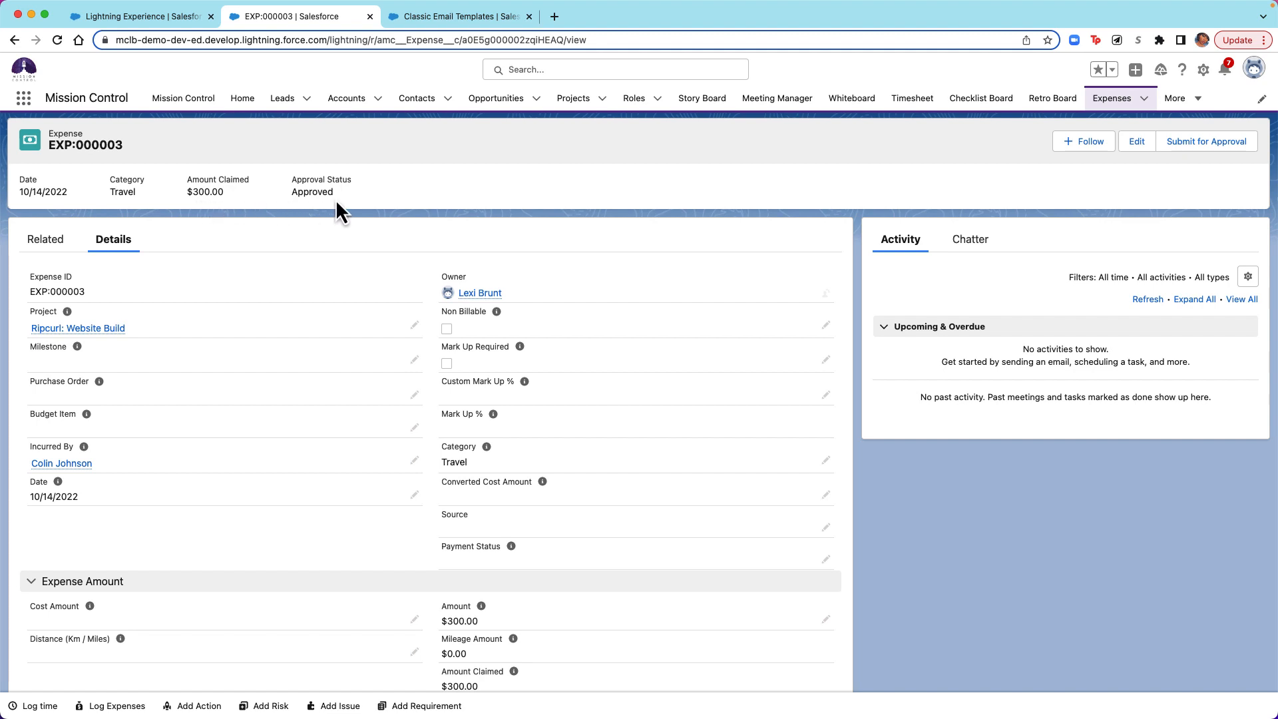
{"action": "scroll", "coordinate": [328, 205], "scroll_direction": "down", "scroll_amount": 6}
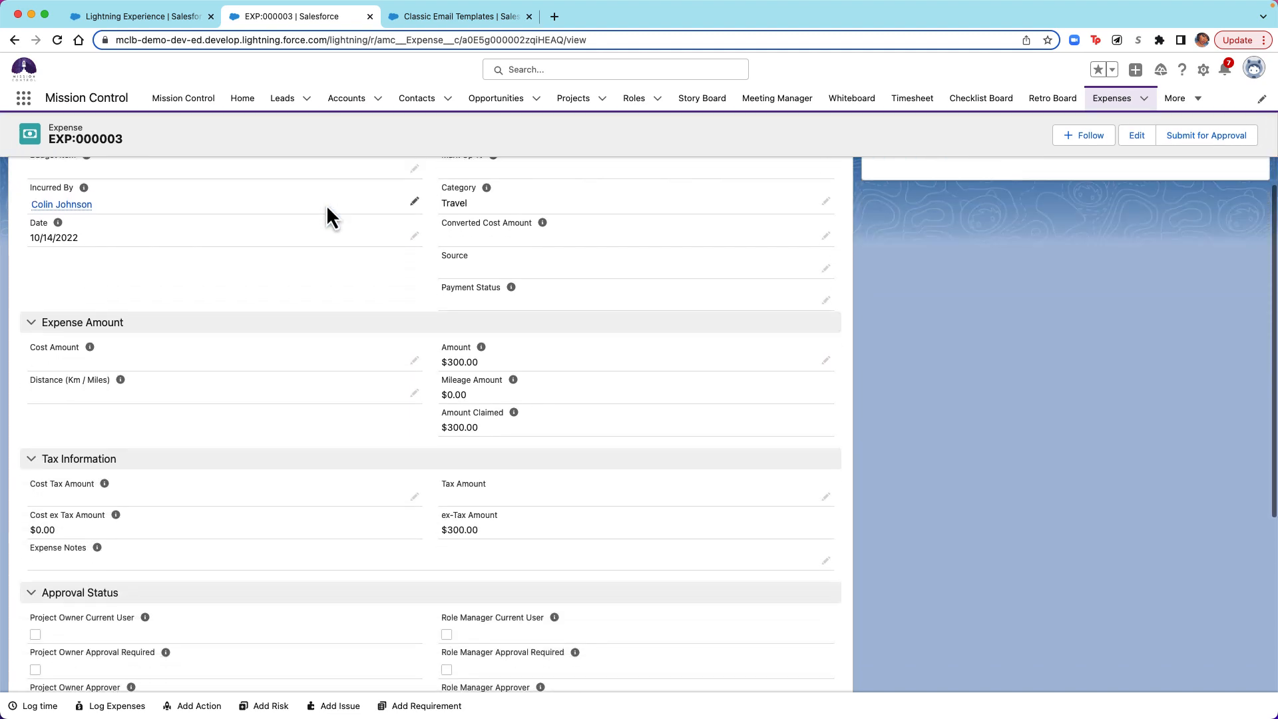
{"action": "scroll", "coordinate": [326, 205], "scroll_direction": "down", "scroll_amount": 3}
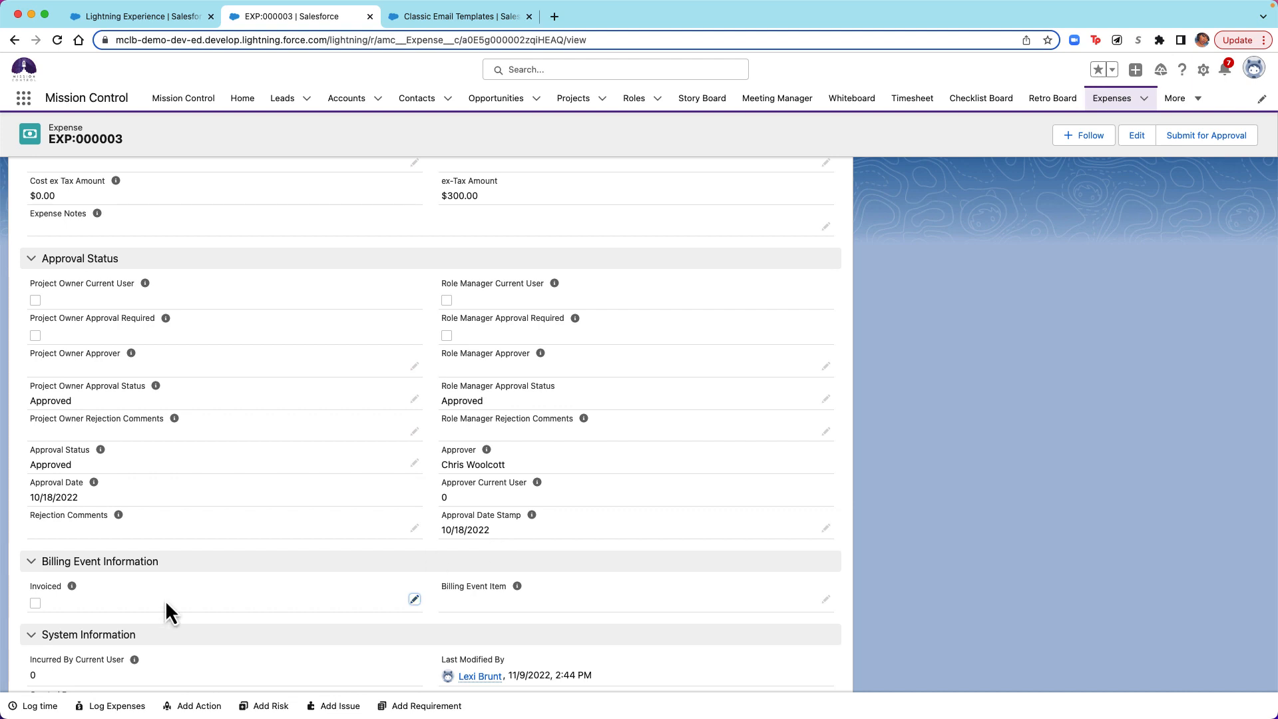
{"action": "scroll", "coordinate": [165, 600], "scroll_direction": "down", "scroll_amount": 2}
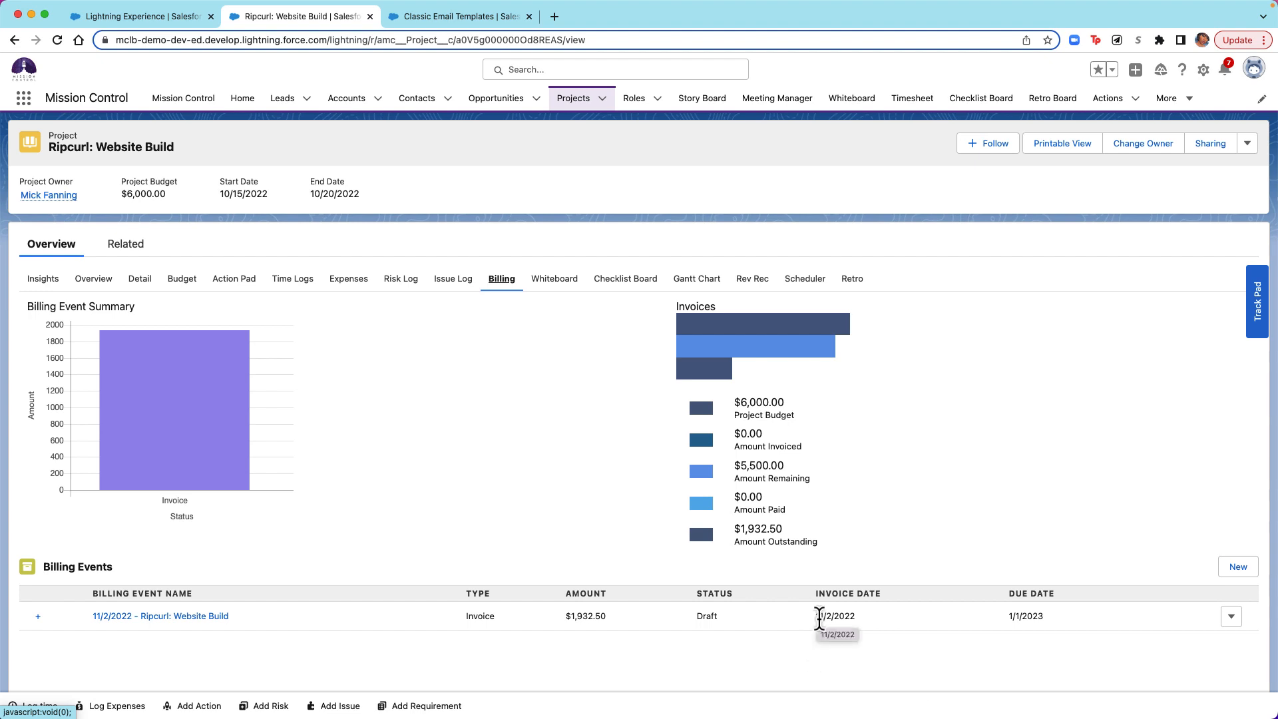
Step: Expand the project's 11/2/2022 draft billing event, open its record and go to its related Time Logs to 11/2/2022 item
{"action": "left_click", "coordinate": [38, 616]}
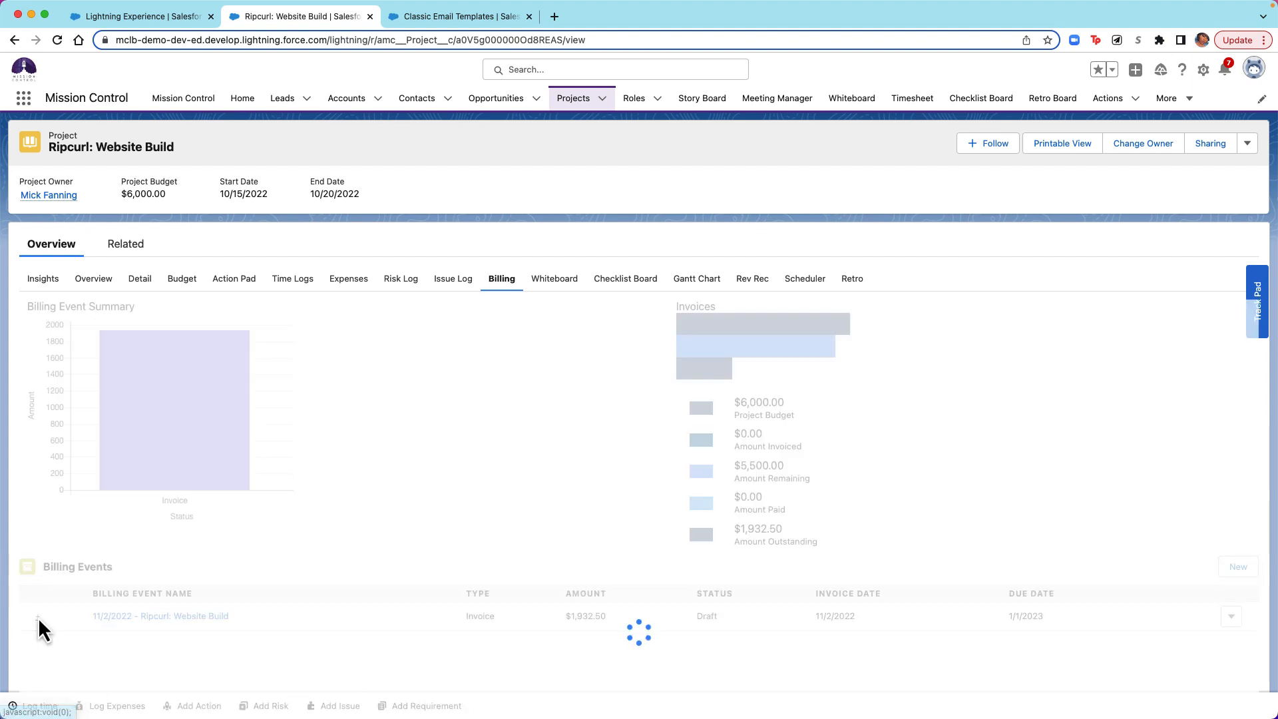
{"action": "scroll", "coordinate": [69, 666], "scroll_direction": "down", "scroll_amount": 2}
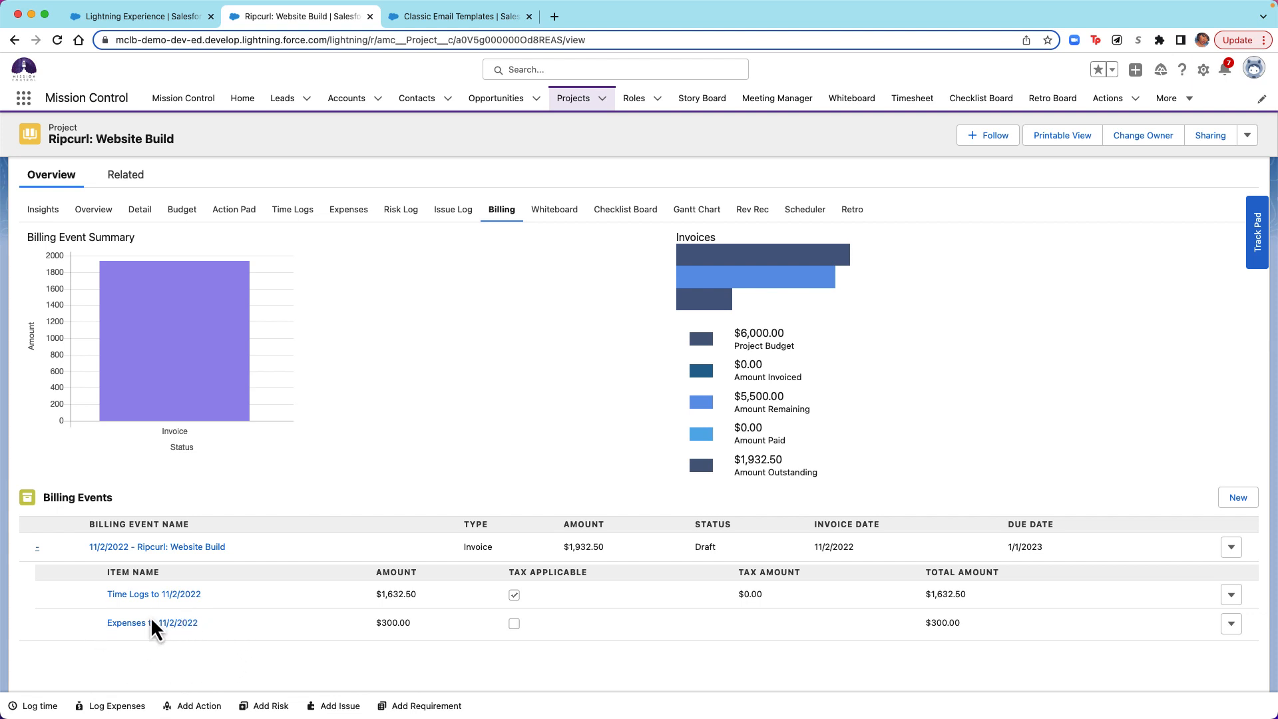
{"action": "left_click", "coordinate": [160, 551]}
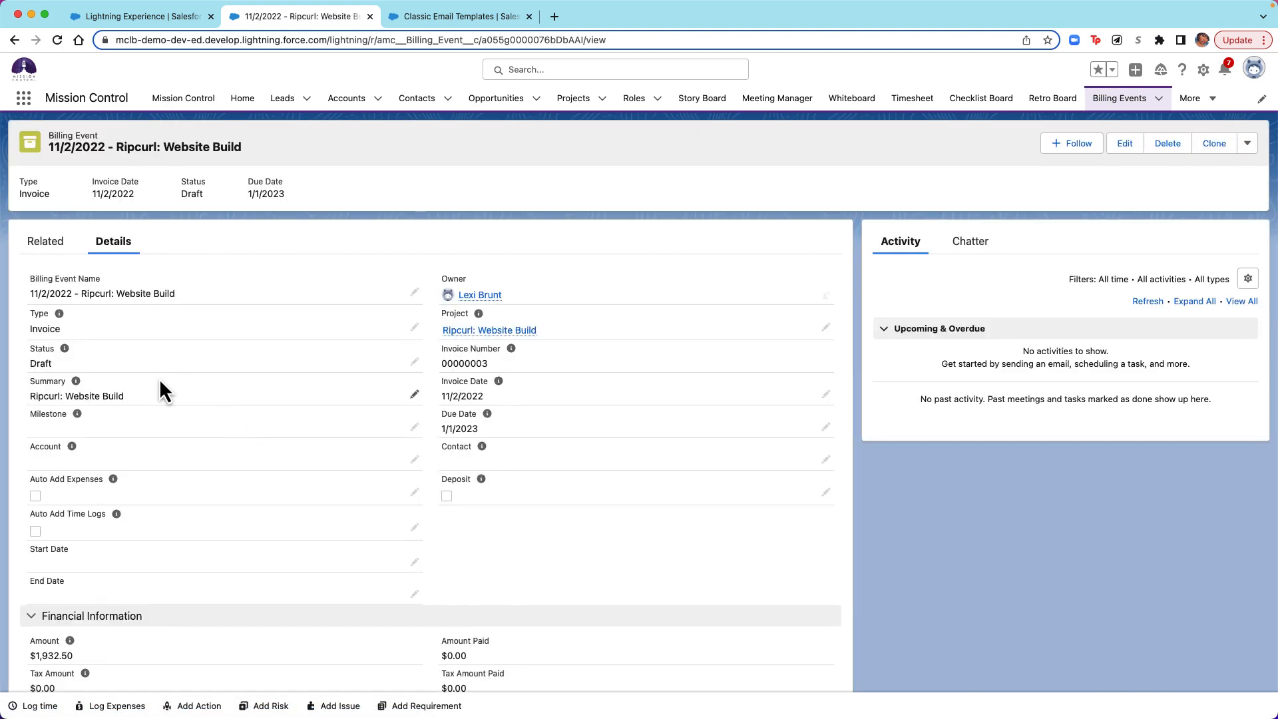
{"action": "left_click", "coordinate": [46, 244]}
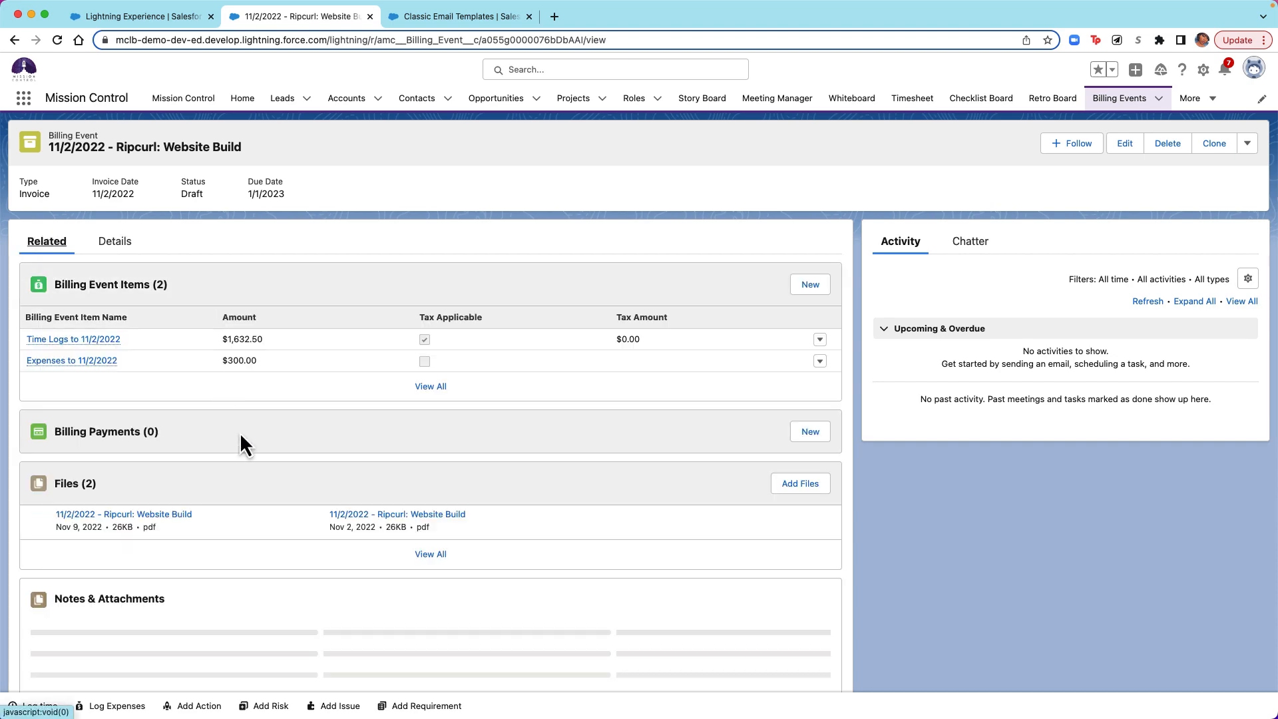
{"action": "left_click", "coordinate": [80, 339]}
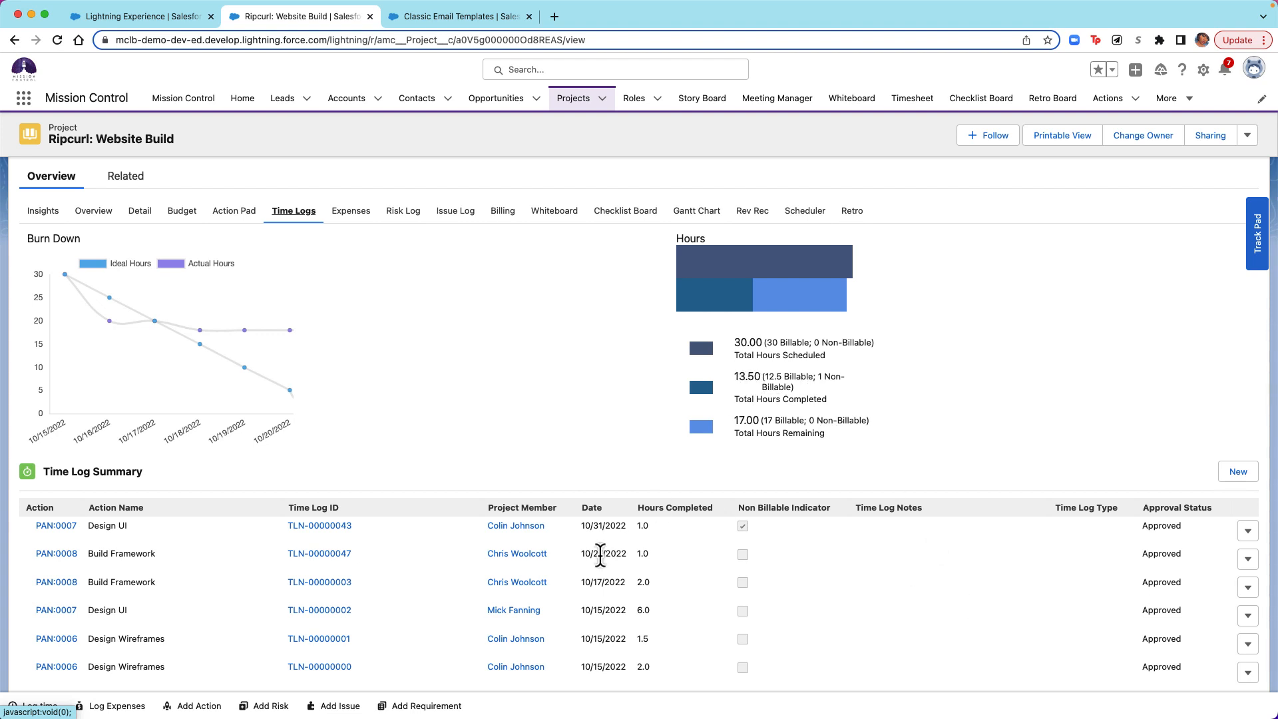
Step: Open the 10/27/2022 Build Framework time log and go to its Billing Event Information section
{"action": "left_click", "coordinate": [303, 558]}
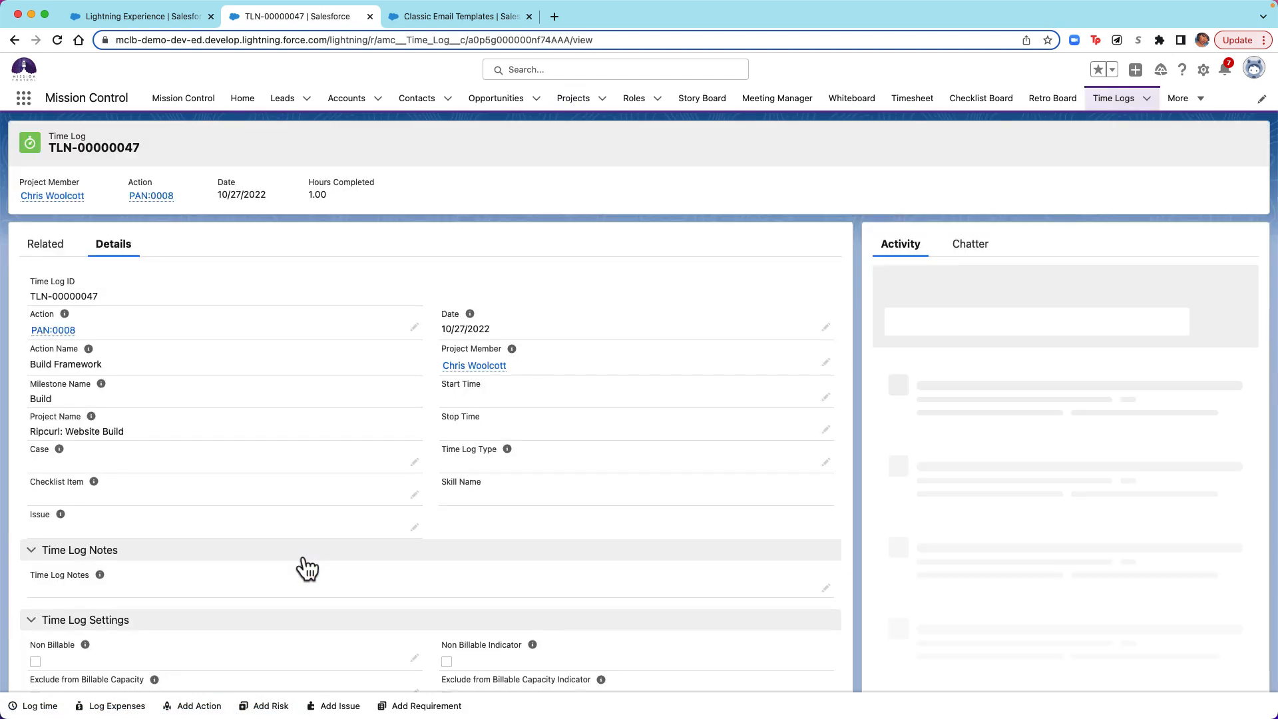
{"action": "scroll", "coordinate": [303, 556], "scroll_direction": "down", "scroll_amount": 5}
{"action": "scroll", "coordinate": [305, 558], "scroll_direction": "down", "scroll_amount": 7}
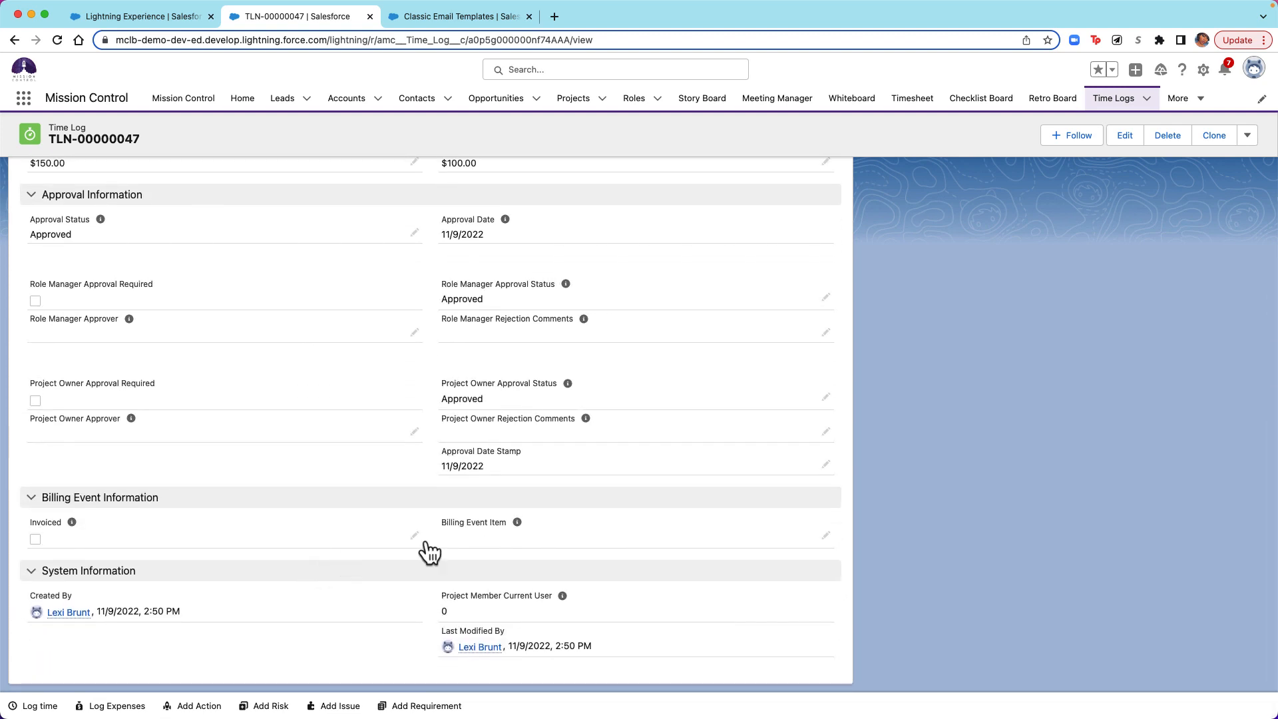
Step: Mark the time log as Invoiced, set its Billing Event Item to Time Logs to 11/2/2022, and save the record
{"action": "left_click", "coordinate": [414, 533]}
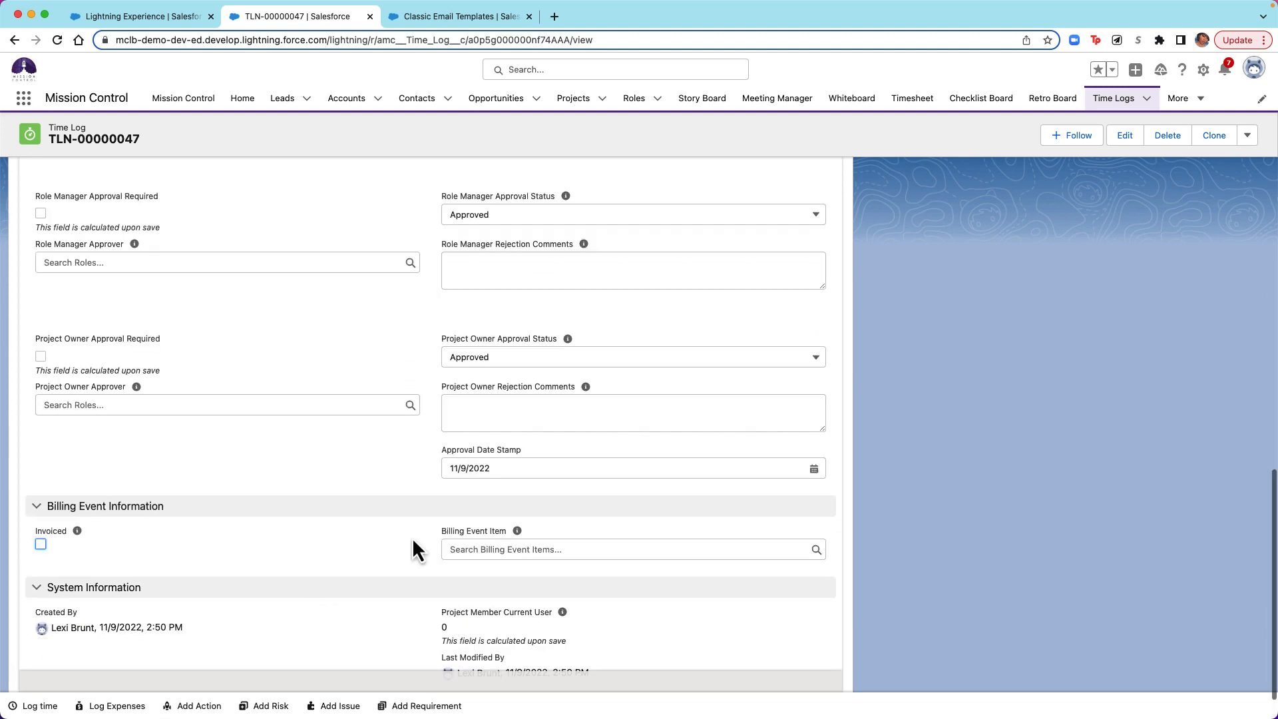
{"action": "left_click", "coordinate": [40, 544]}
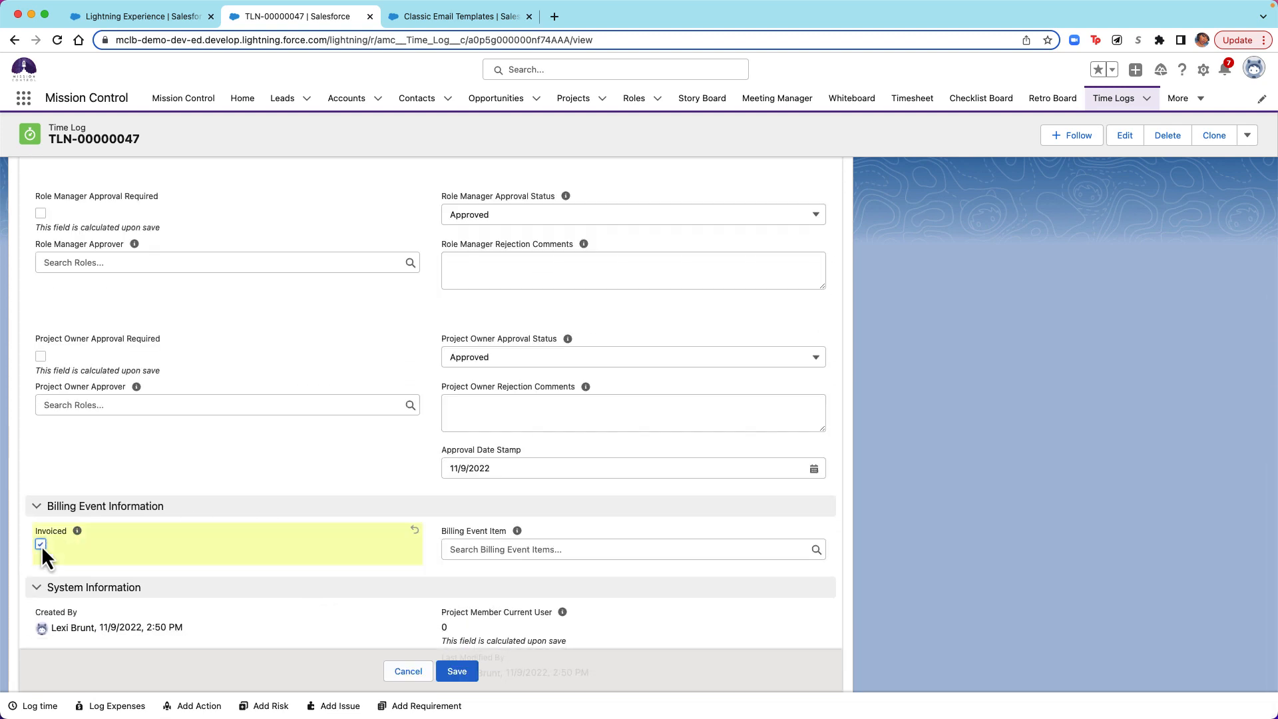
{"action": "left_click", "coordinate": [525, 553]}
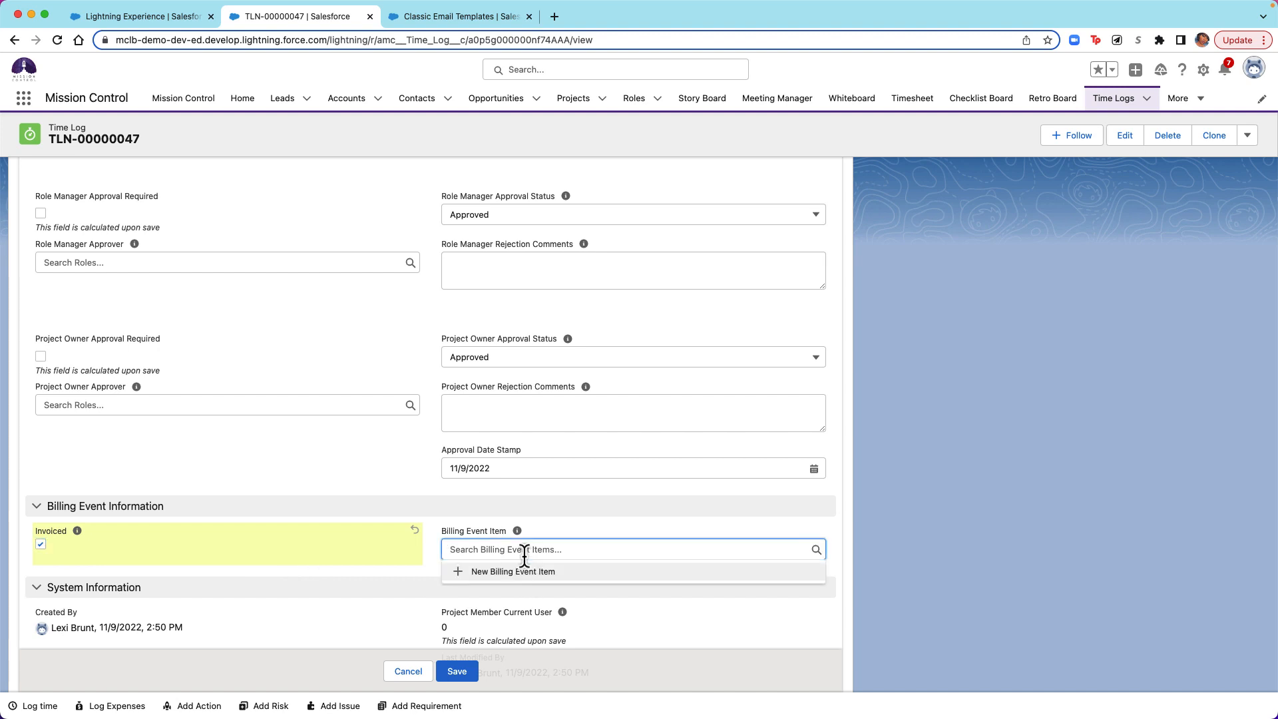
{"action": "type", "text": "11/"}
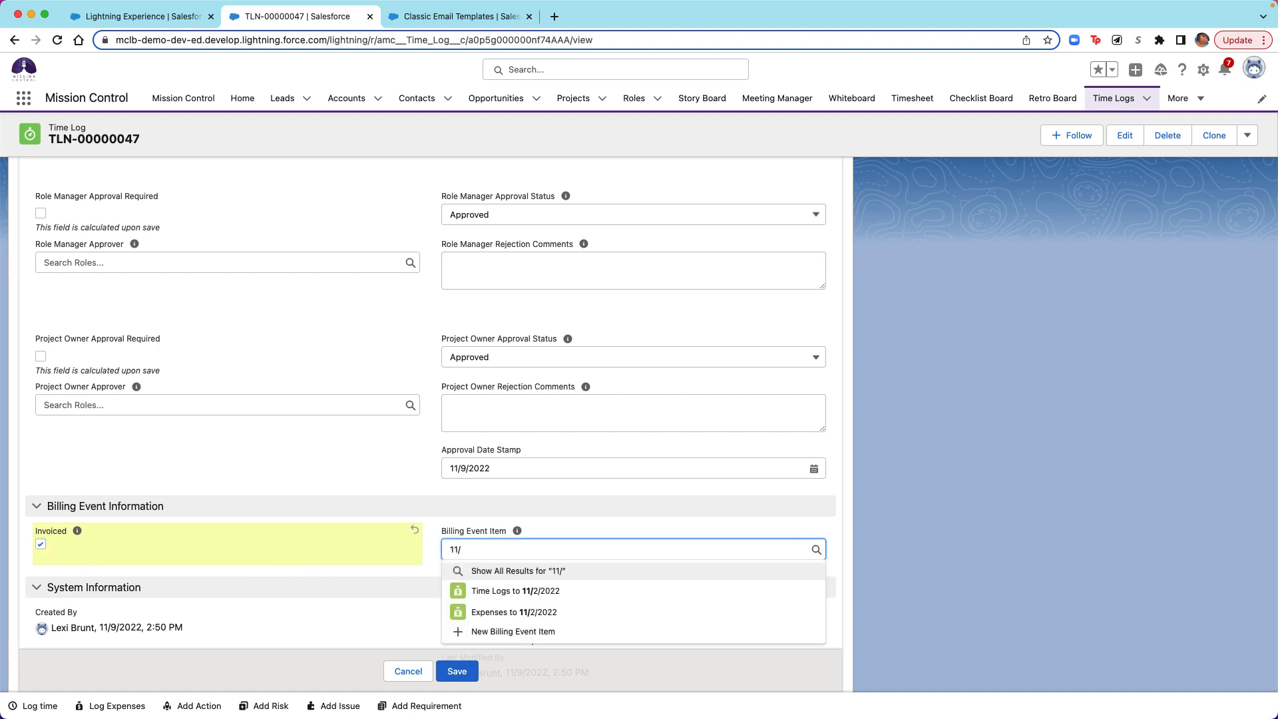
{"action": "left_click", "coordinate": [530, 594]}
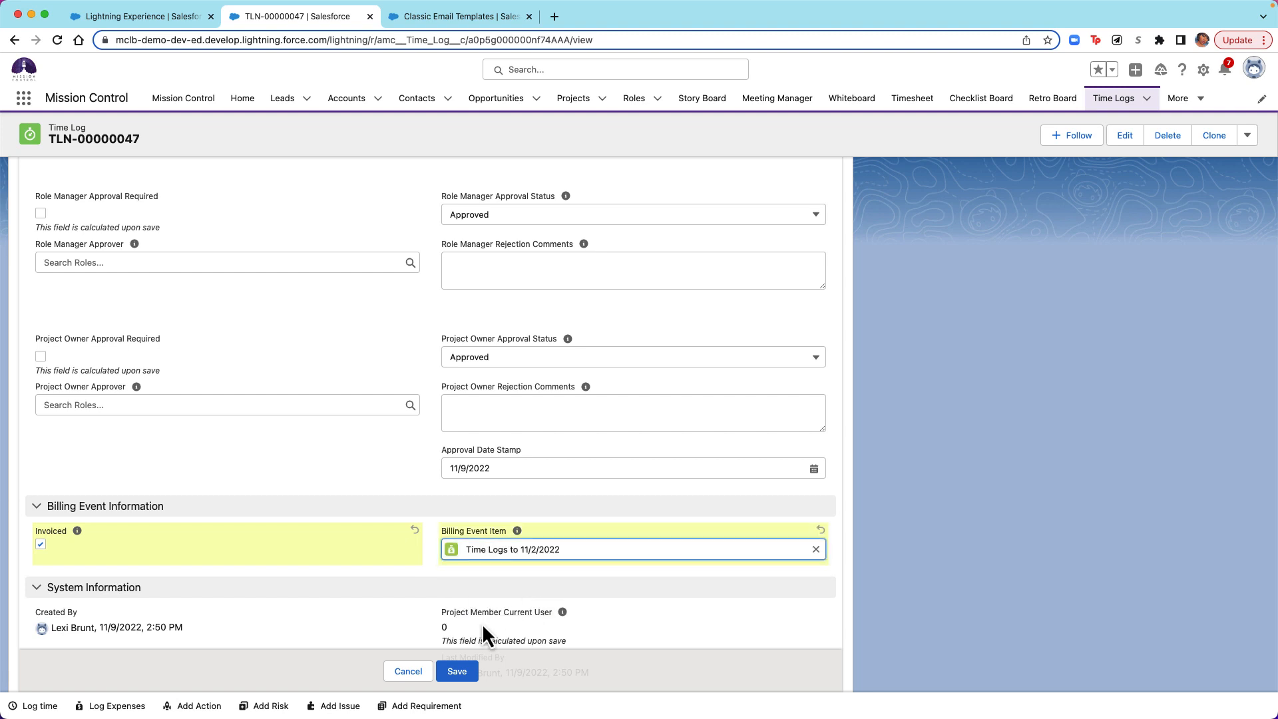
{"action": "left_click", "coordinate": [457, 671]}
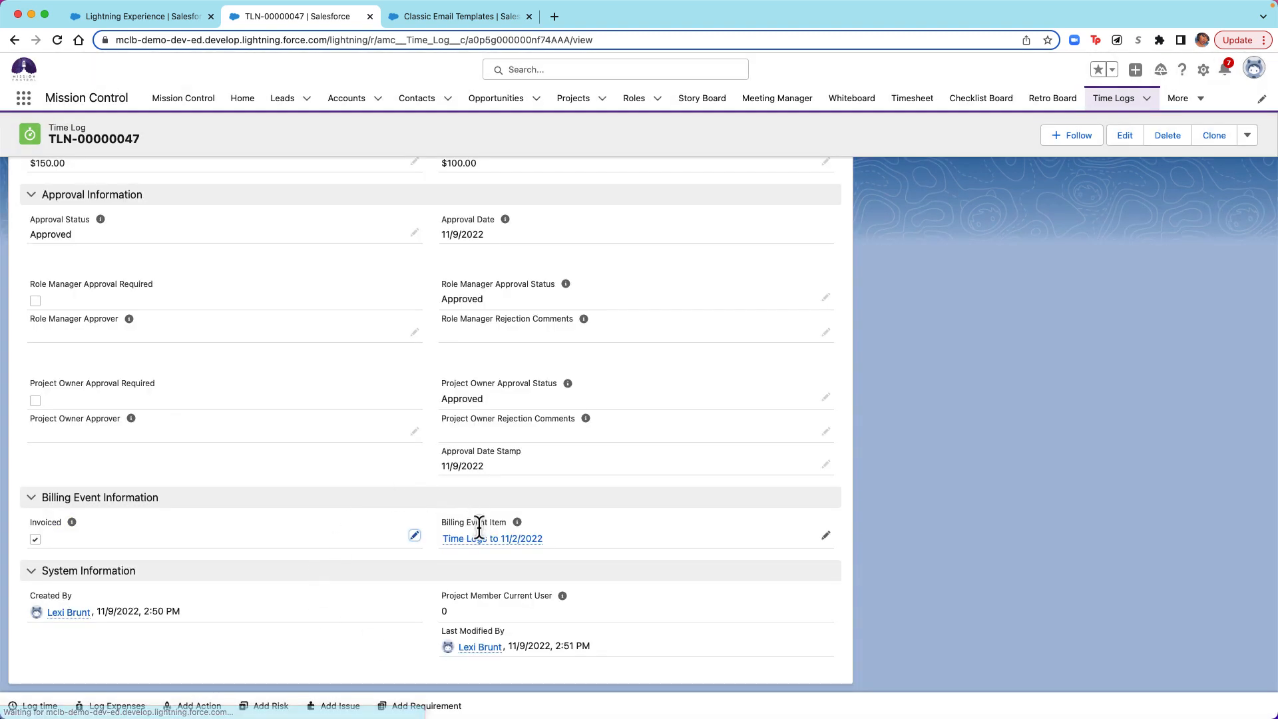
{"action": "mouse_move", "coordinate": [479, 553]}
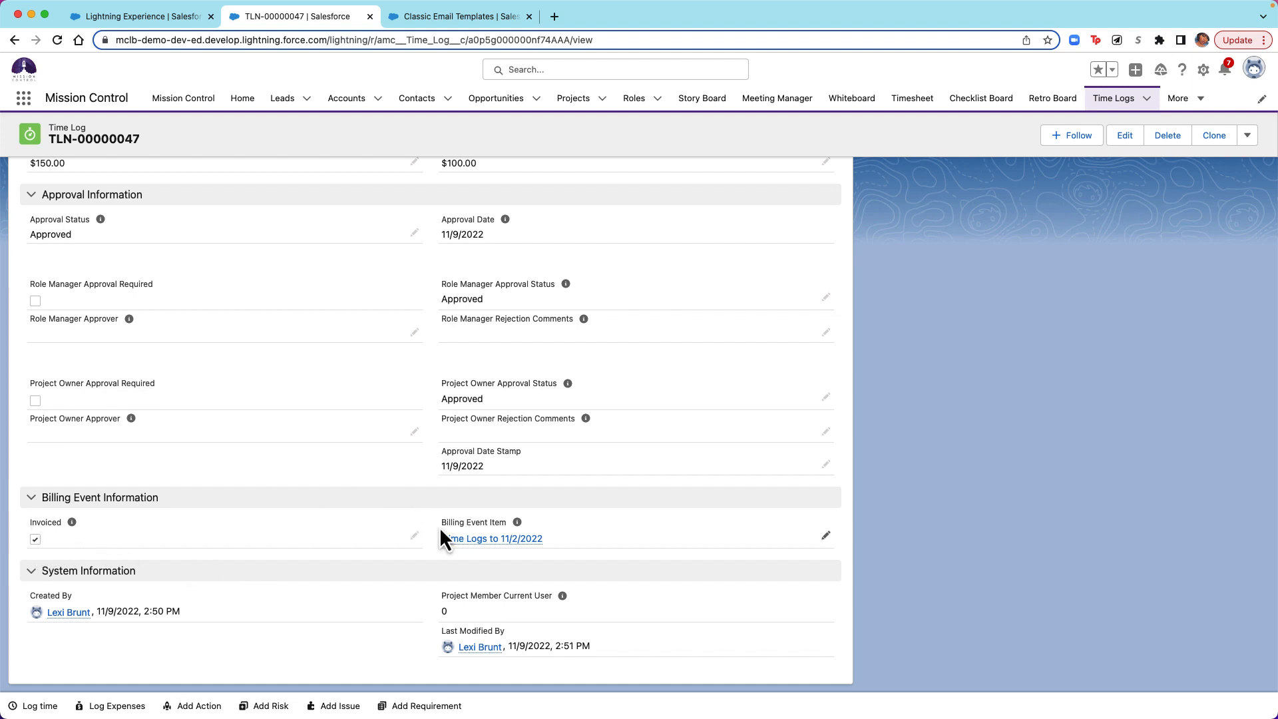
{"action": "mouse_move", "coordinate": [516, 523]}
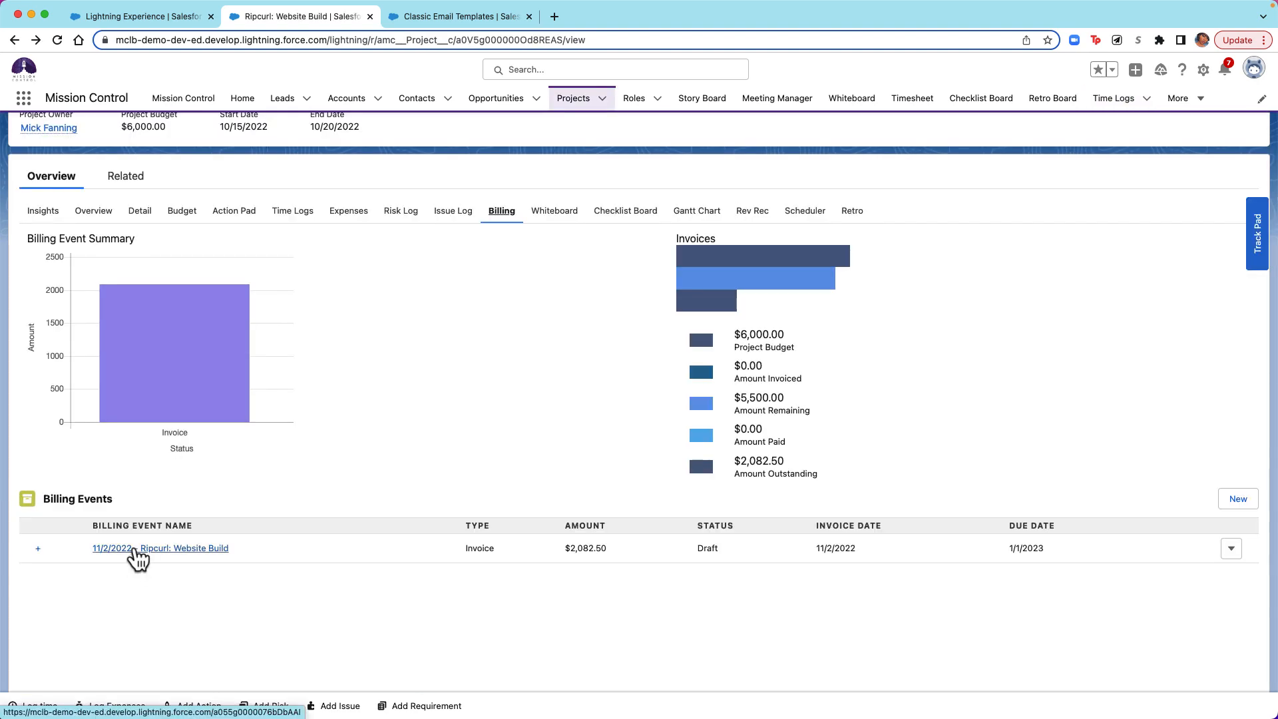
Step: Open the 11/2/2022 - Ripcurl: Website Build billing event and review its Financial Information and PDF Details
{"action": "left_click", "coordinate": [136, 549]}
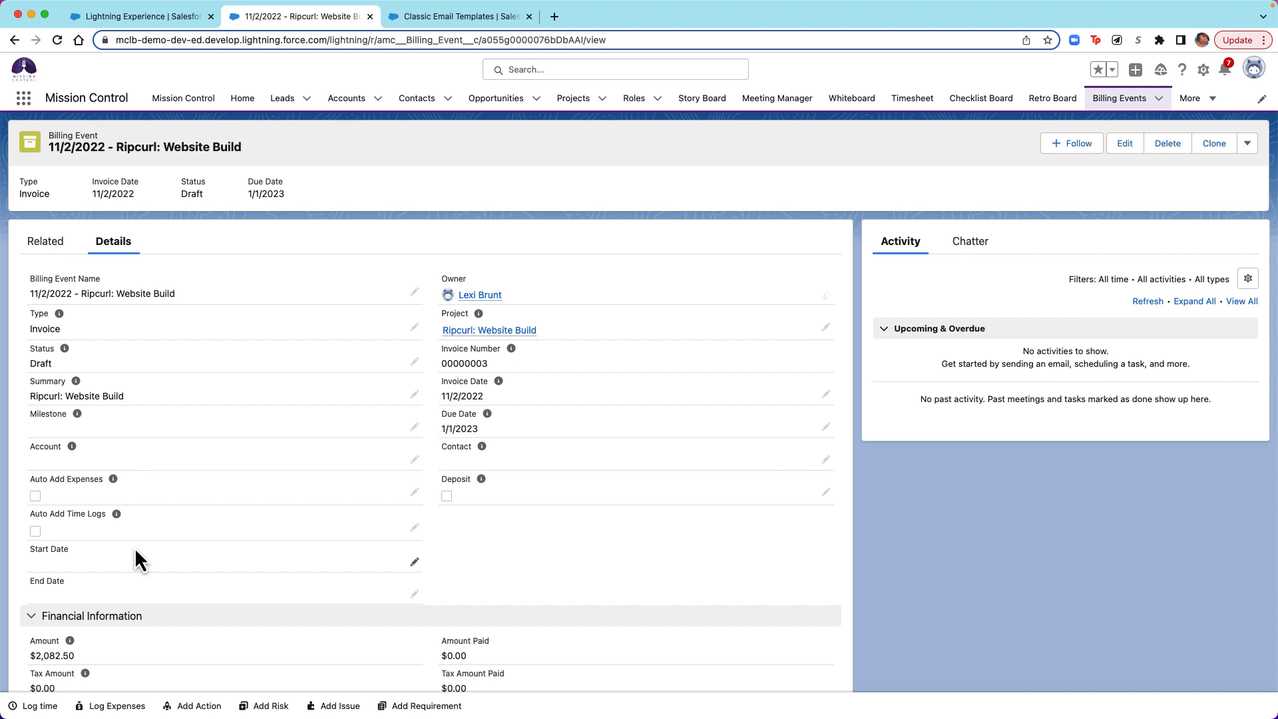
{"action": "scroll", "coordinate": [177, 358], "scroll_direction": "down", "scroll_amount": 2}
{"action": "scroll", "coordinate": [177, 359], "scroll_direction": "down", "scroll_amount": 5}
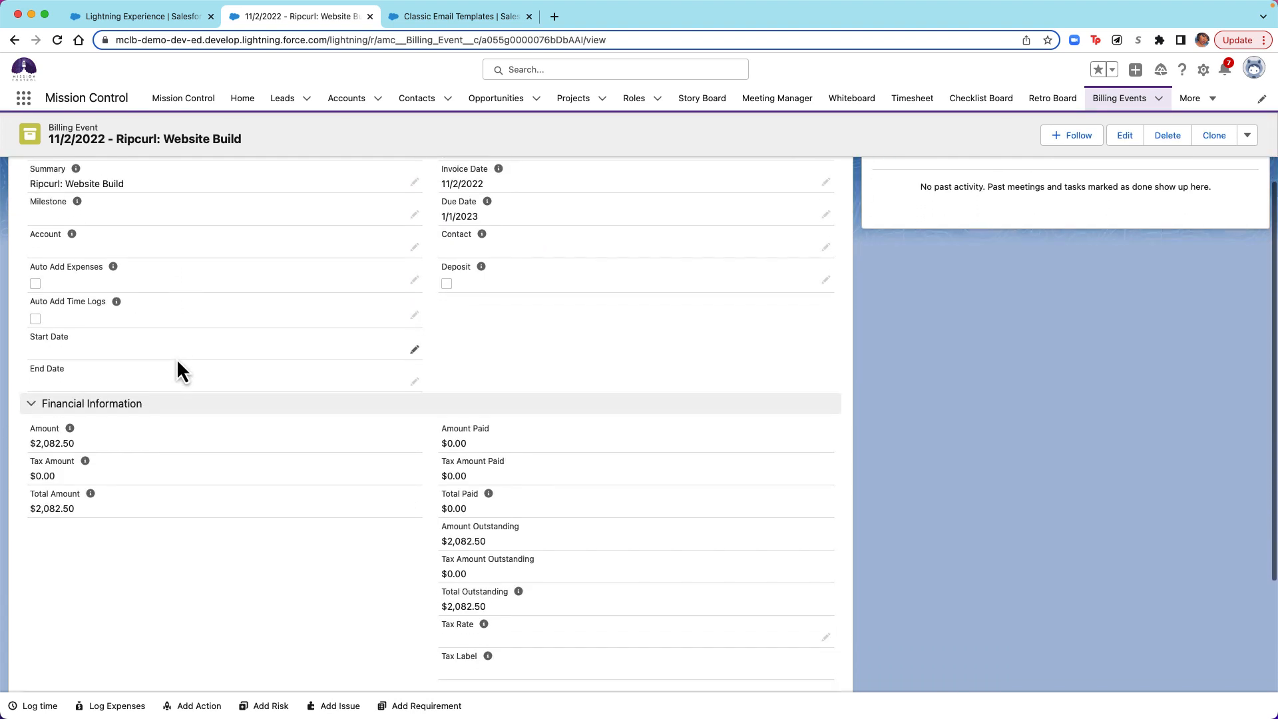
{"action": "scroll", "coordinate": [177, 358], "scroll_direction": "down", "scroll_amount": 1}
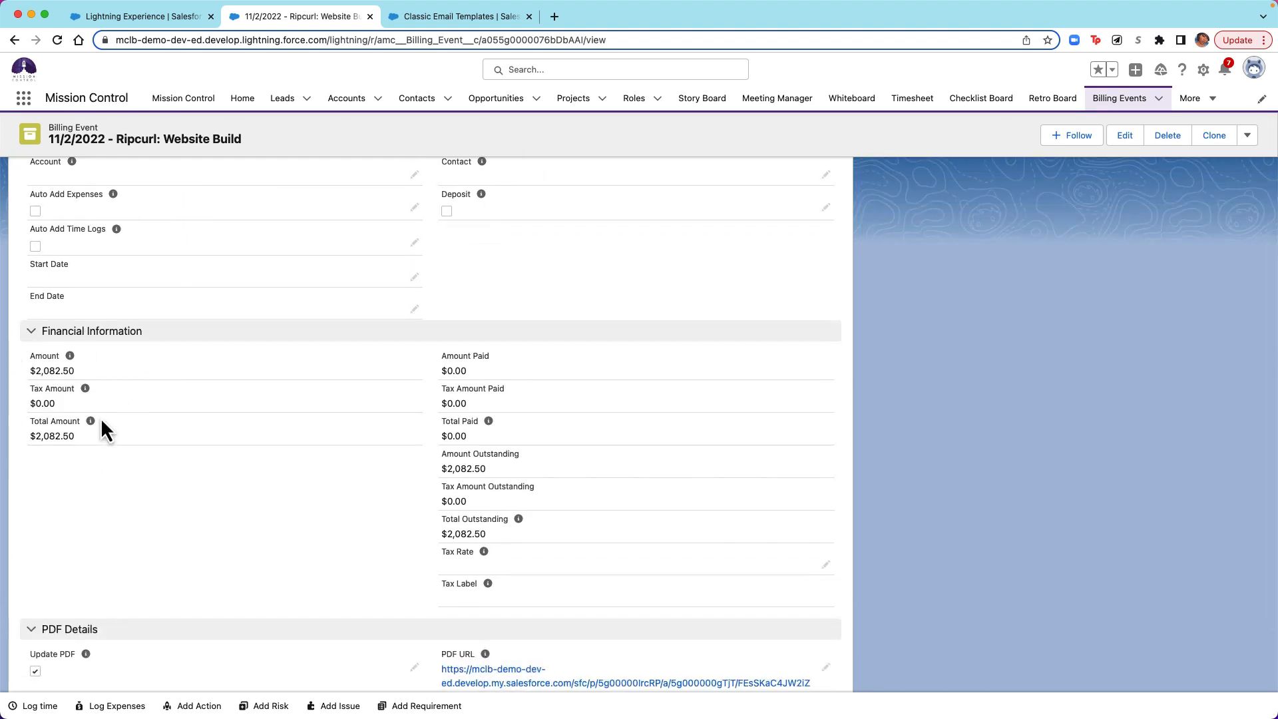
{"action": "scroll", "coordinate": [50, 403], "scroll_direction": "down", "scroll_amount": 5}
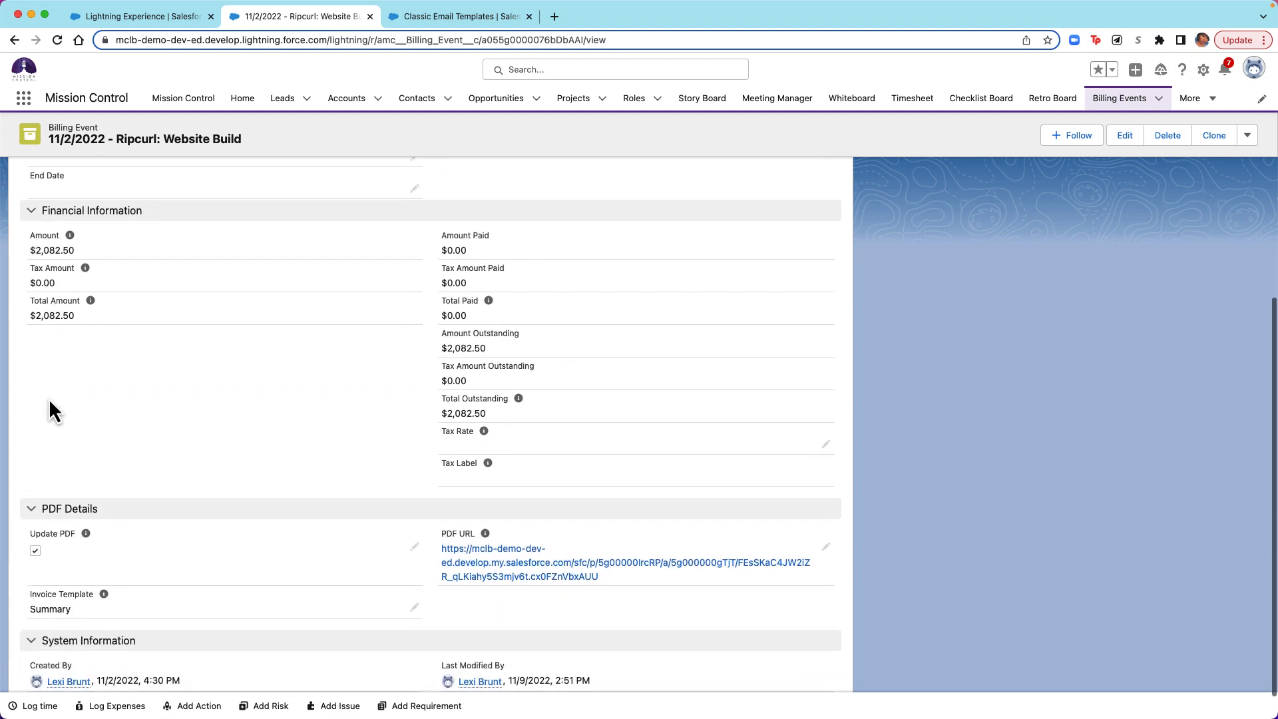
{"action": "scroll", "coordinate": [49, 399], "scroll_direction": "down", "scroll_amount": 1}
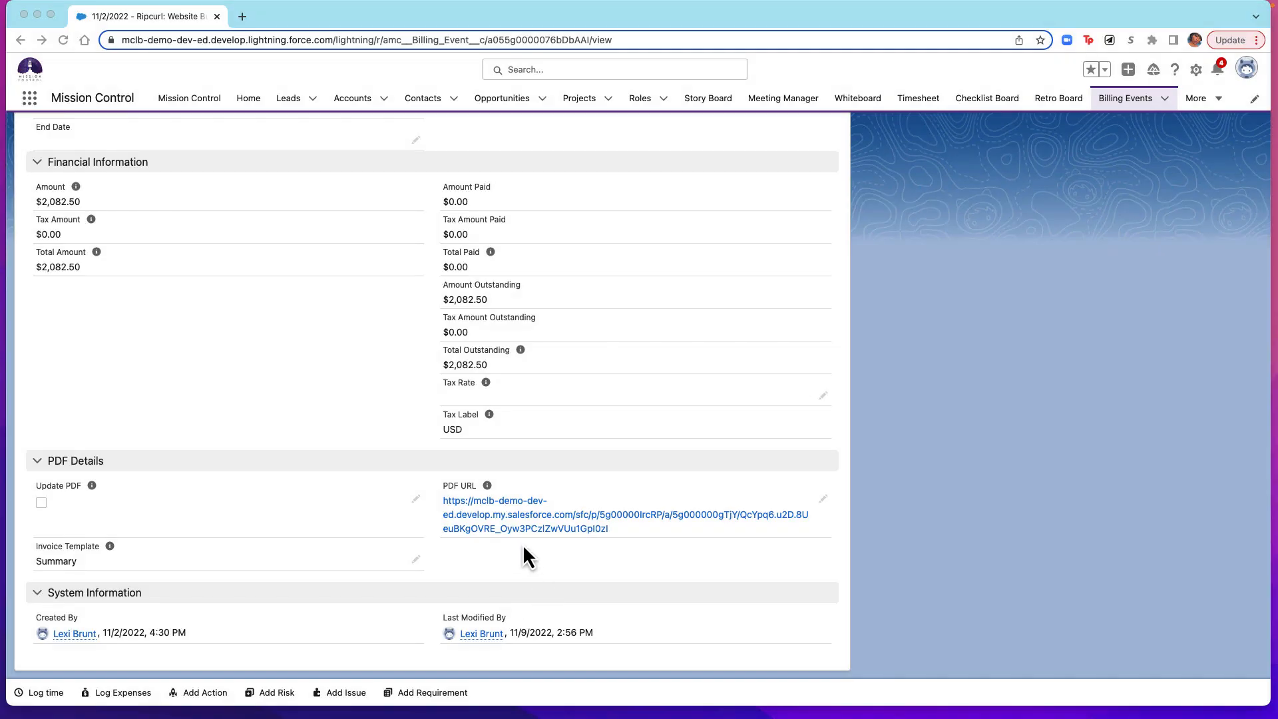
Step: Open the billing event's PDF URL and review the invoice page, Time Log Summary and Expense Summary
{"action": "left_click", "coordinate": [490, 515]}
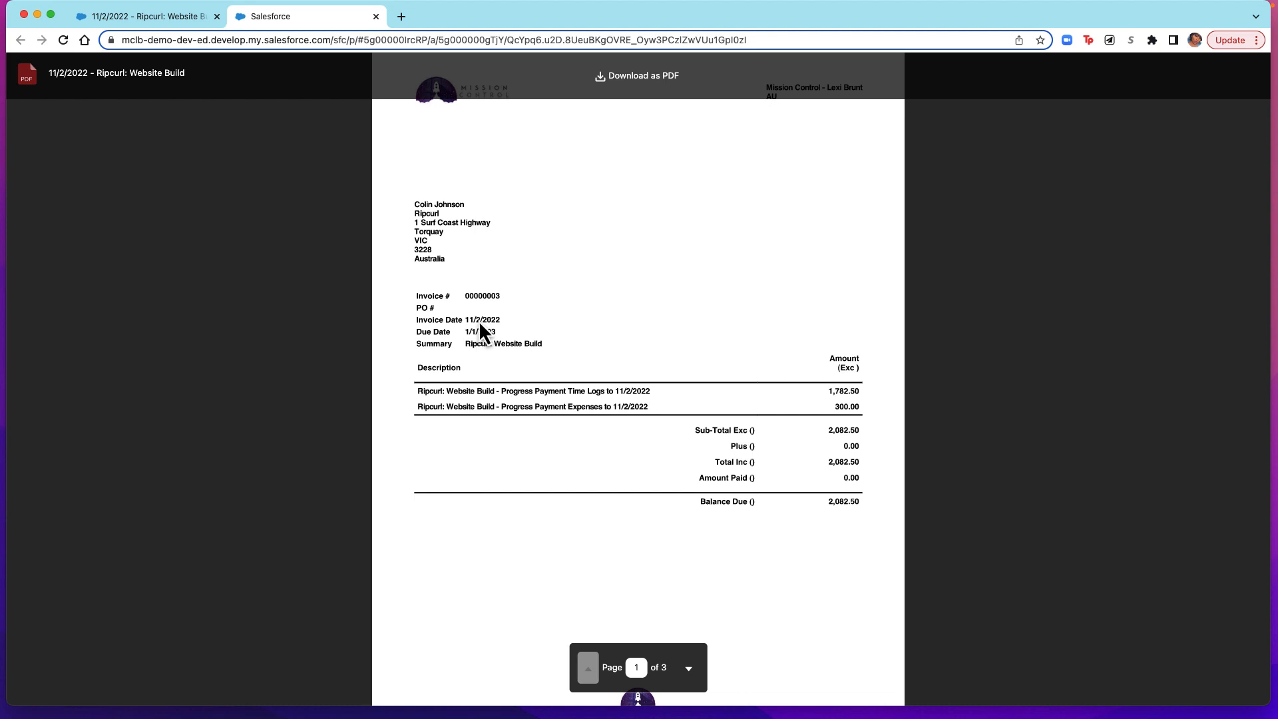
{"action": "scroll", "coordinate": [486, 412], "scroll_direction": "down", "scroll_amount": 1}
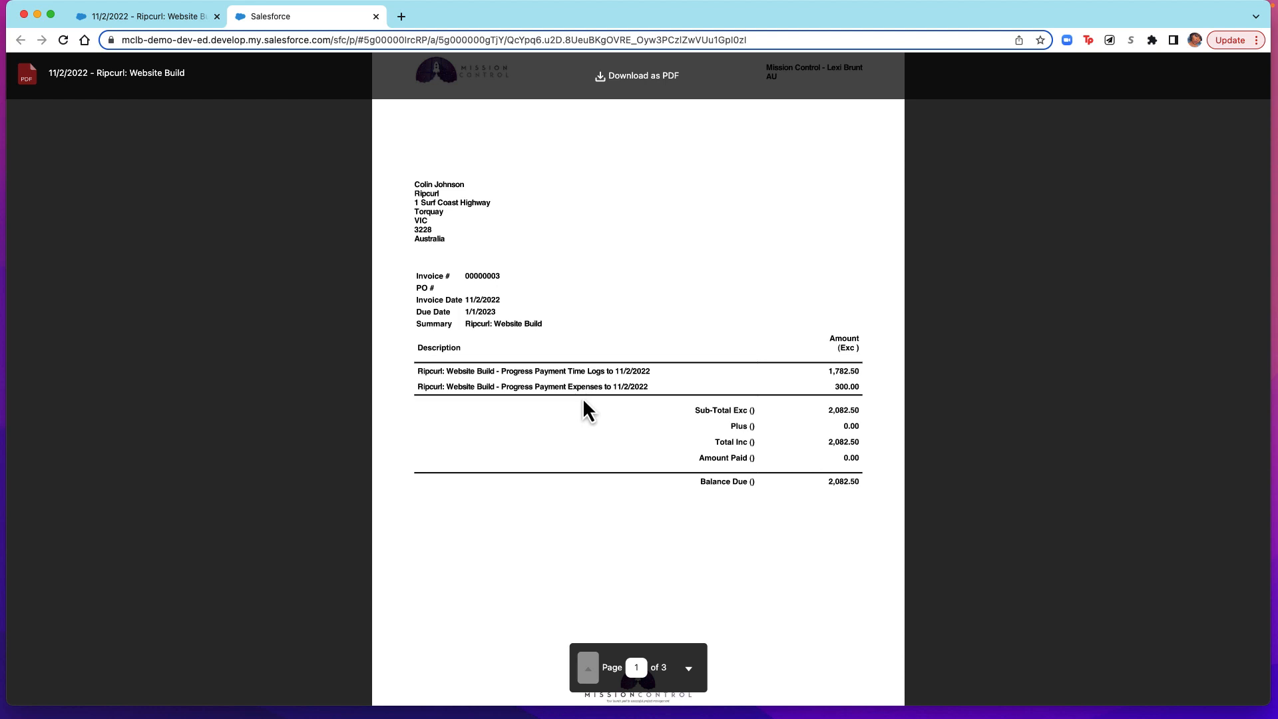
{"action": "scroll", "coordinate": [867, 409], "scroll_direction": "down", "scroll_amount": 10}
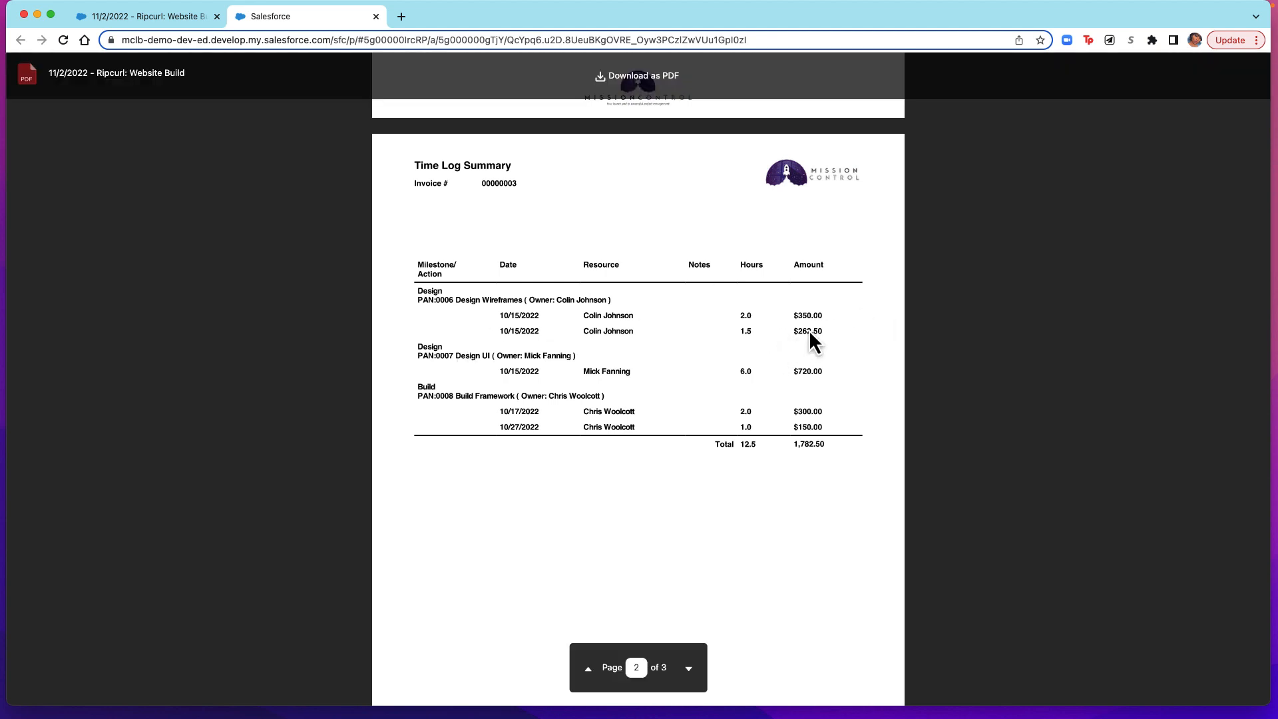
{"action": "scroll", "coordinate": [808, 330], "scroll_direction": "down", "scroll_amount": 10}
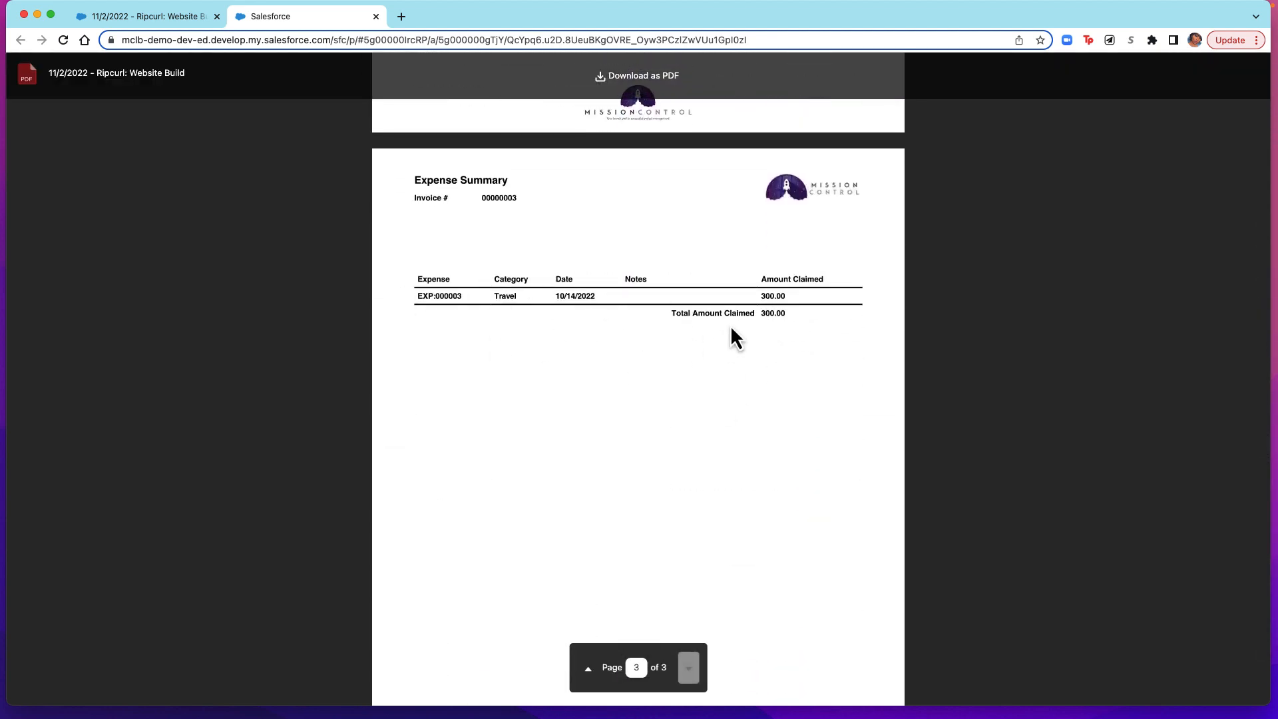
{"action": "scroll", "coordinate": [609, 345], "scroll_direction": "down", "scroll_amount": 1}
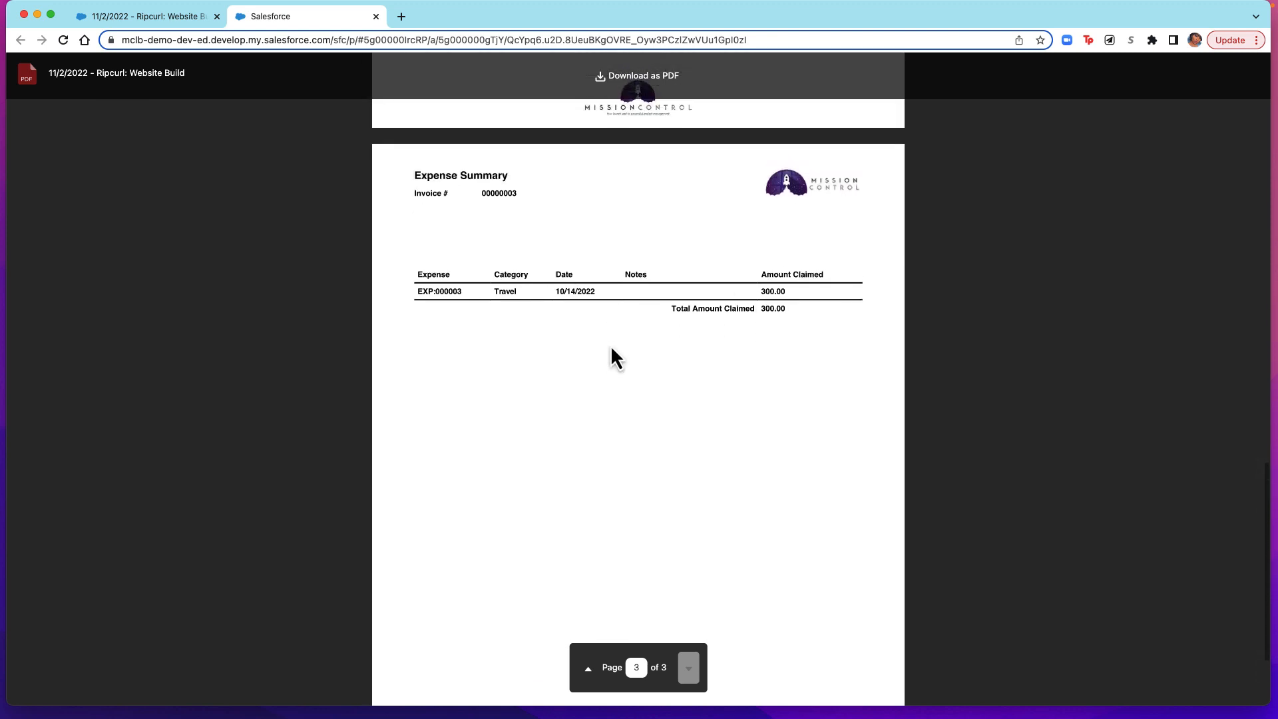
{"action": "scroll", "coordinate": [611, 348], "scroll_direction": "up", "scroll_amount": 10}
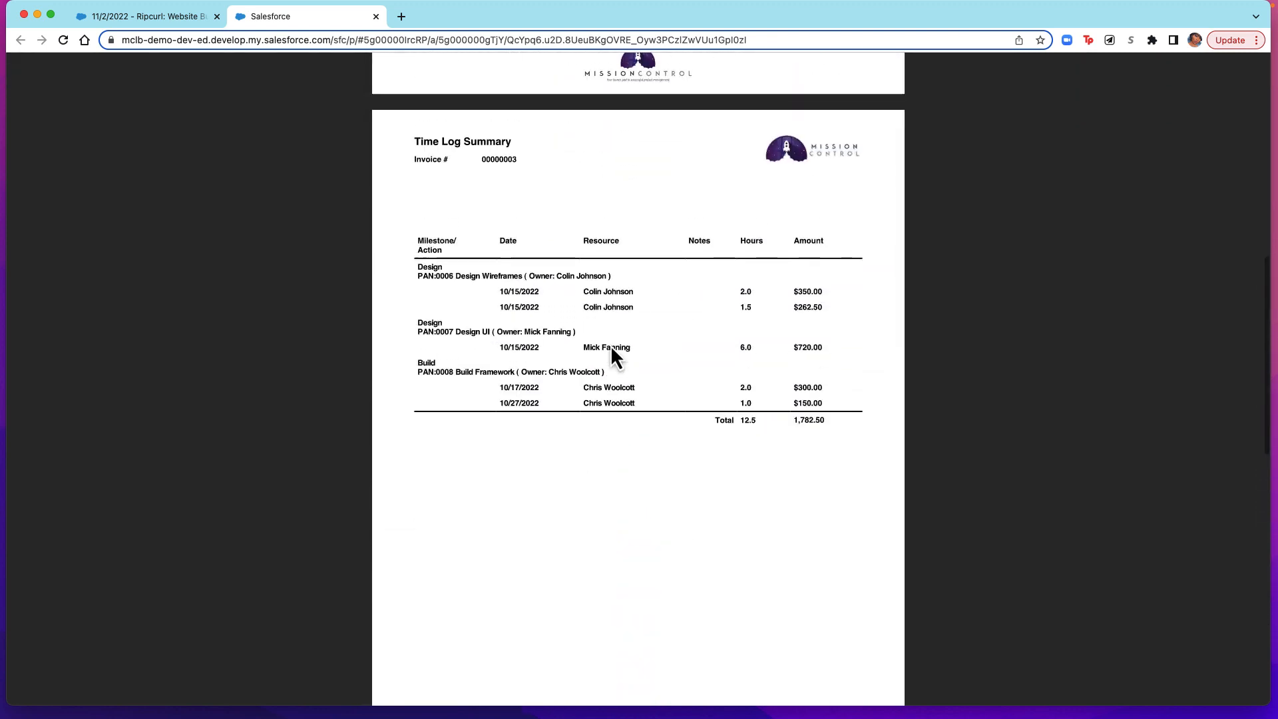
{"action": "scroll", "coordinate": [612, 353], "scroll_direction": "down", "scroll_amount": 10}
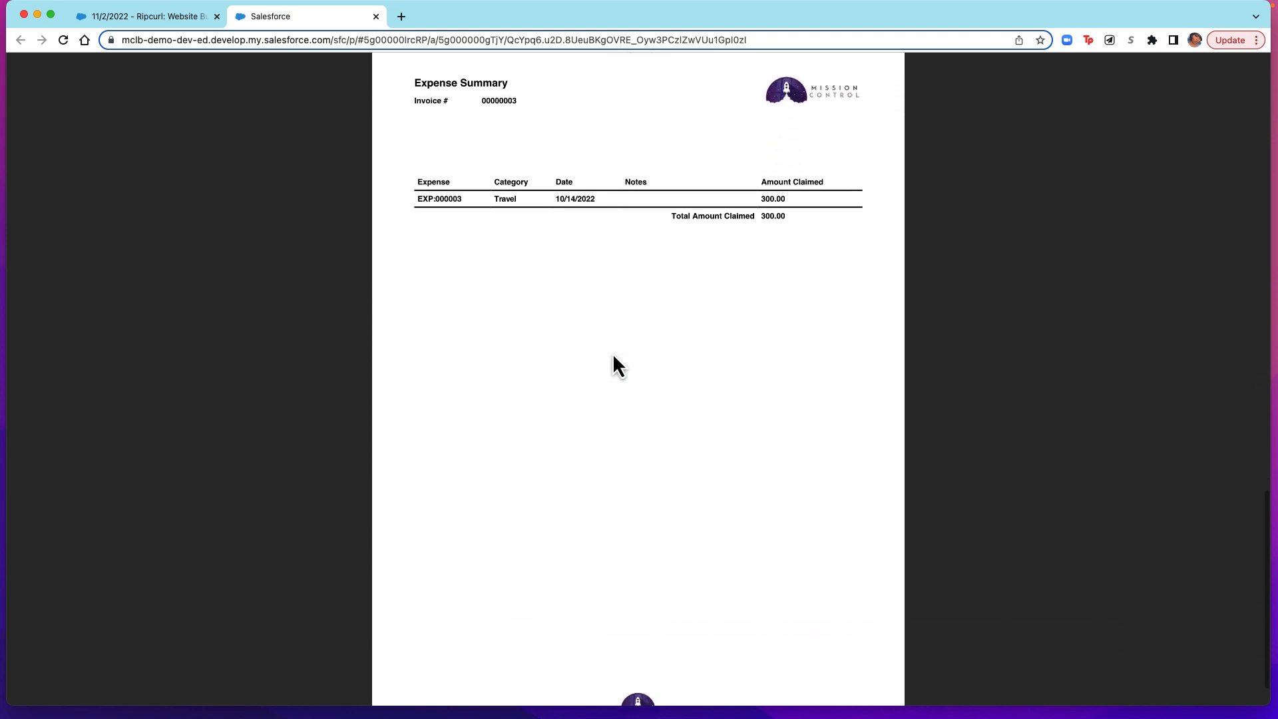
{"action": "scroll", "coordinate": [613, 366], "scroll_direction": "up", "scroll_amount": 20}
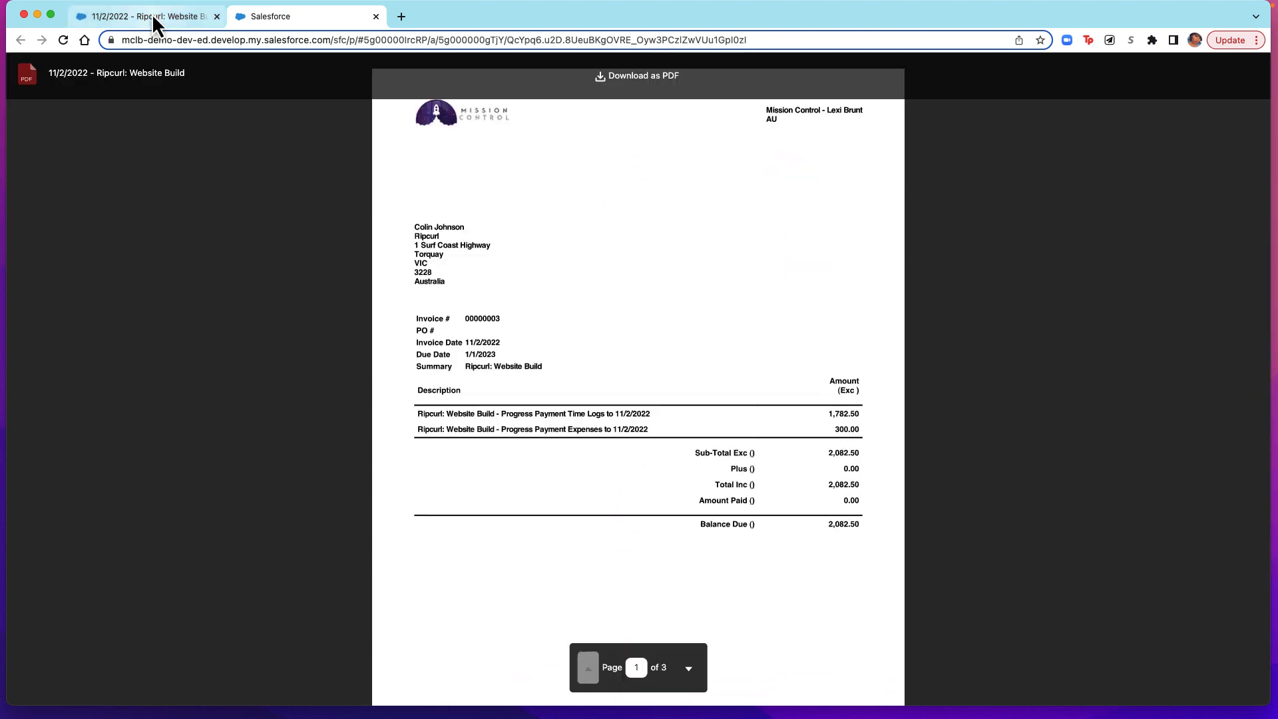
Step: Return to the billing event record and look through its related billing event items, files and attachments
{"action": "left_click", "coordinate": [152, 13]}
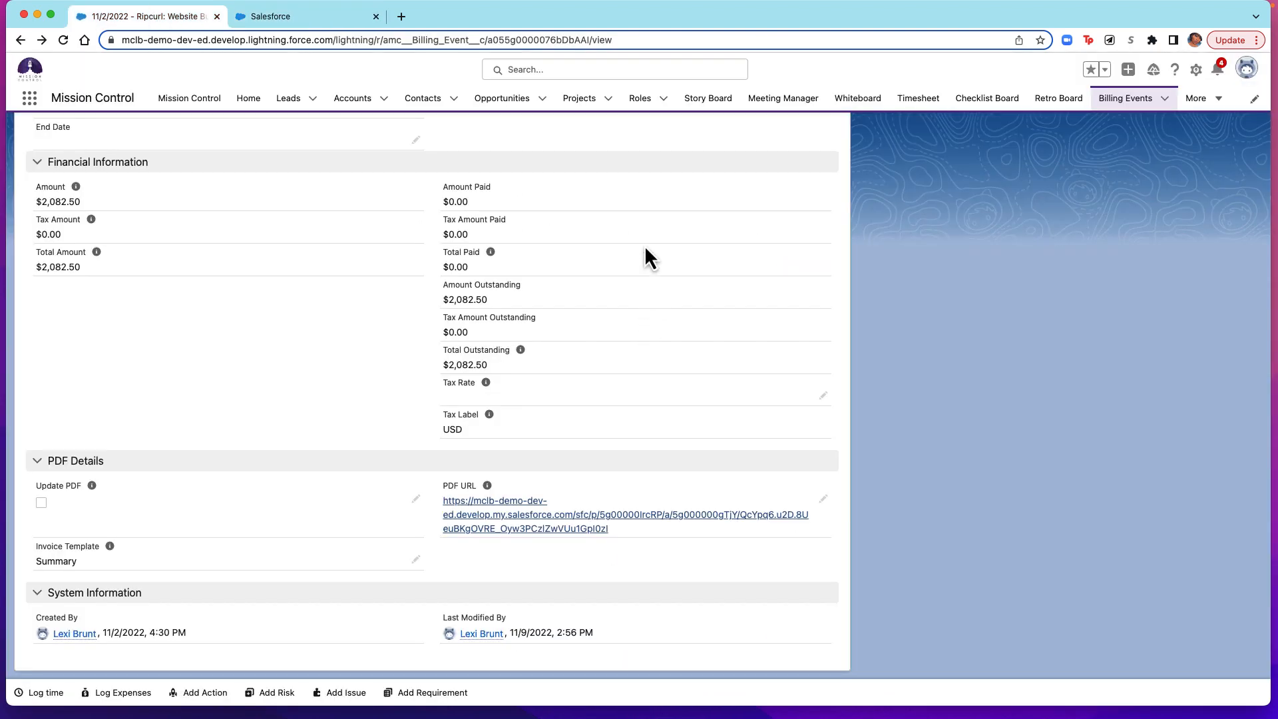
{"action": "scroll", "coordinate": [797, 402], "scroll_direction": "down", "scroll_amount": 7}
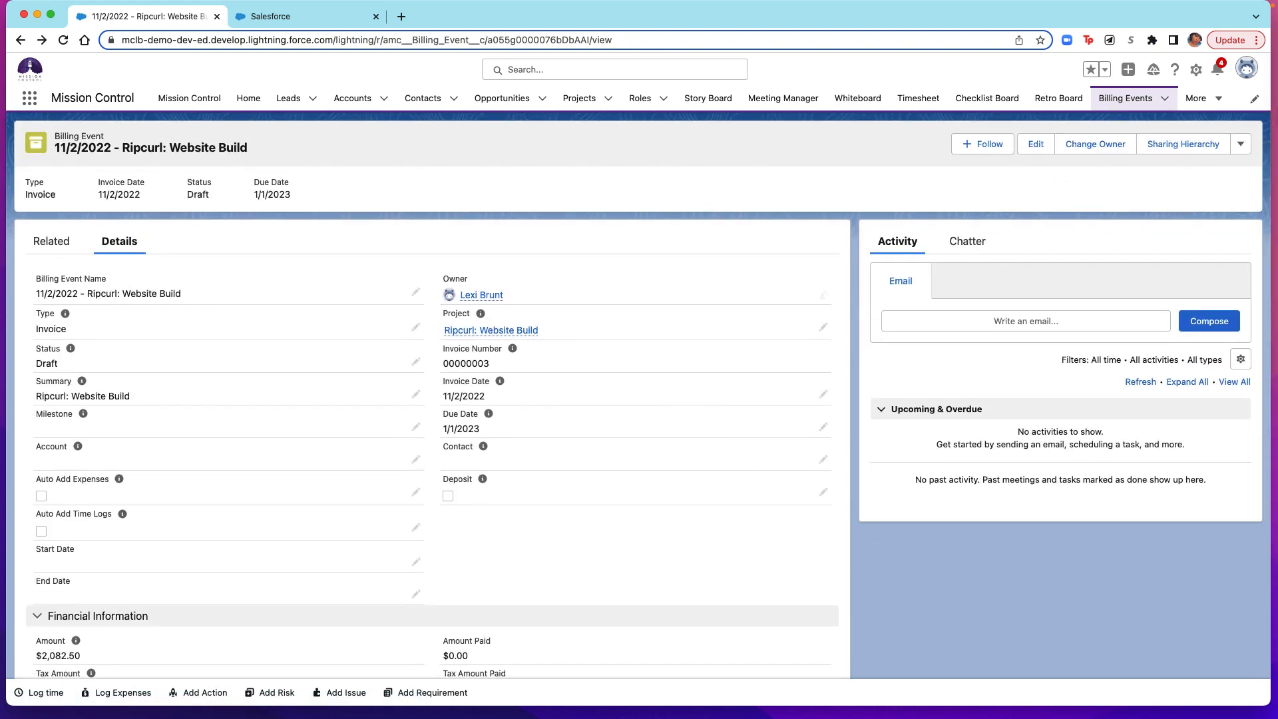
{"action": "left_click", "coordinate": [1241, 145]}
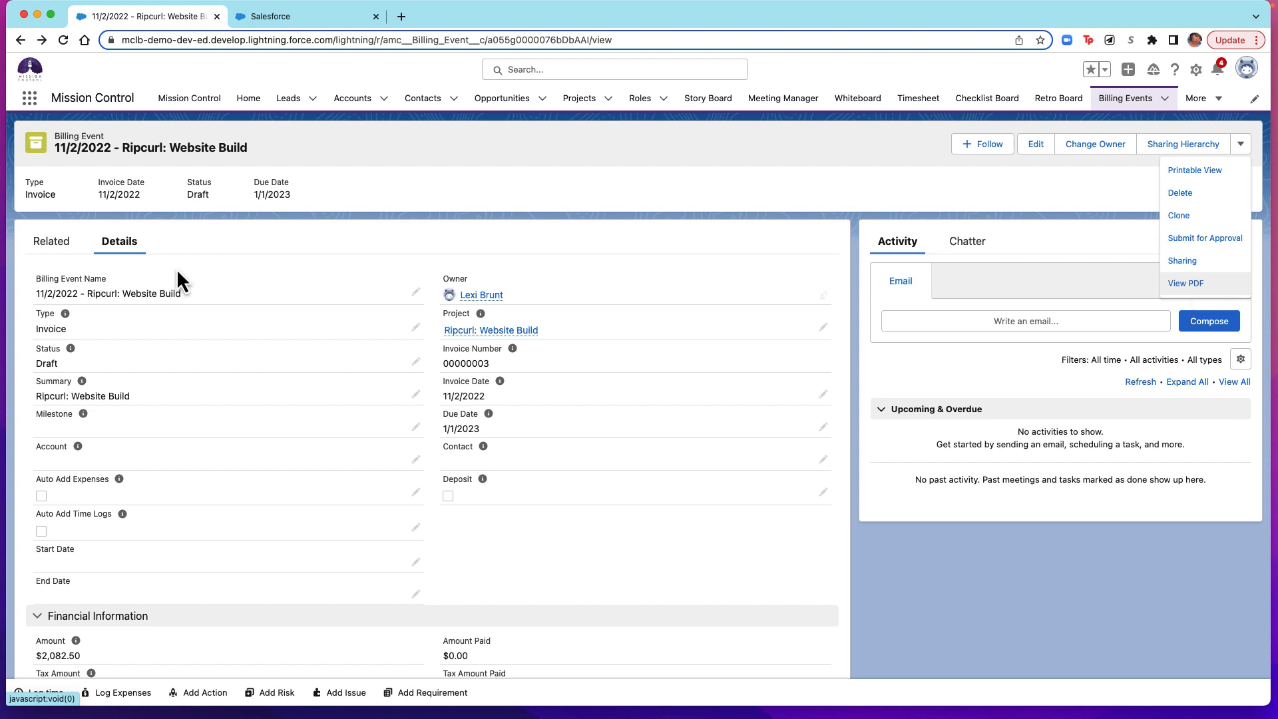
{"action": "left_click", "coordinate": [48, 245]}
{"action": "scroll", "coordinate": [166, 456], "scroll_direction": "down", "scroll_amount": 3}
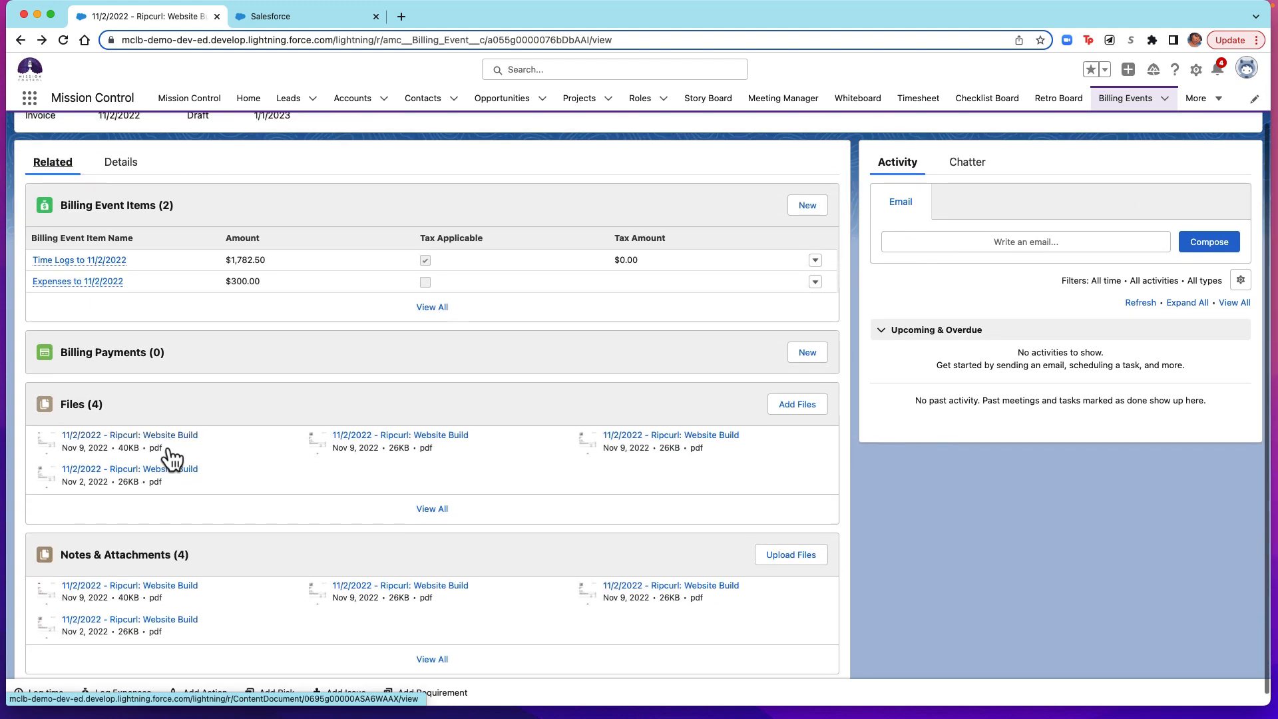
{"action": "scroll", "coordinate": [342, 442], "scroll_direction": "up", "scroll_amount": 3}
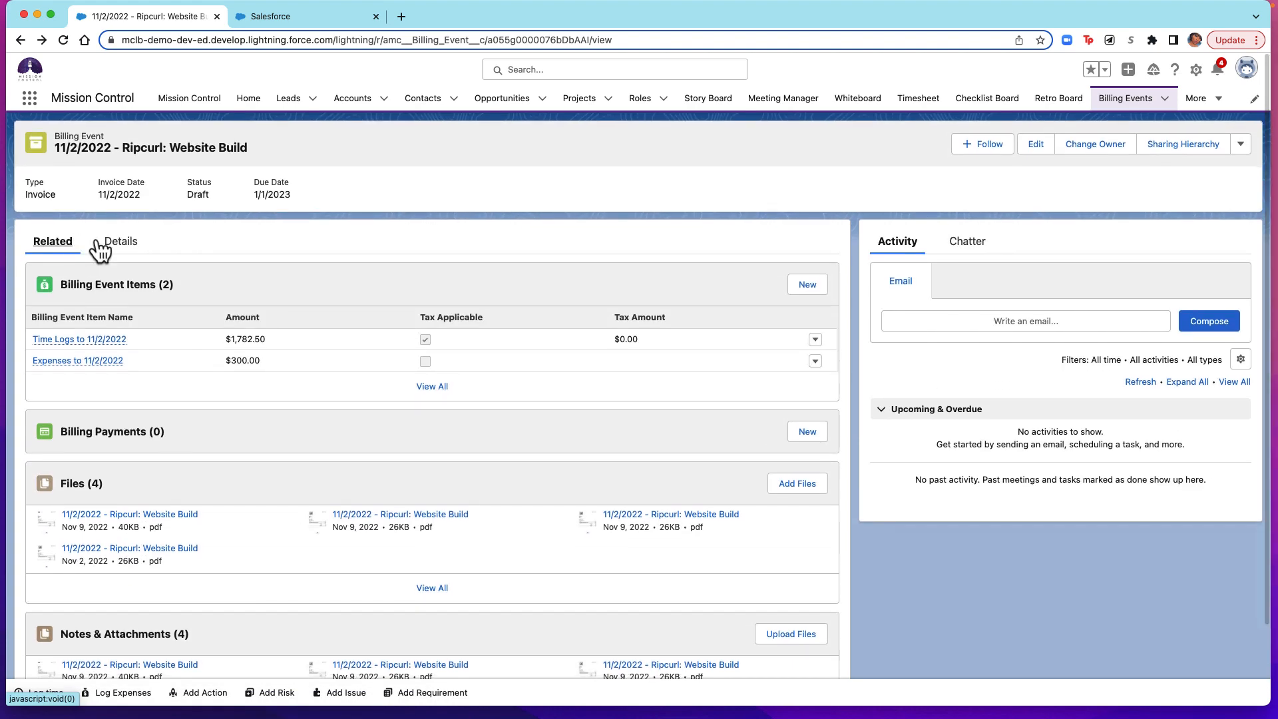
Step: Go back to the billing event's details, preview the invoice with View PDF, and return to the record
{"action": "left_click", "coordinate": [123, 243]}
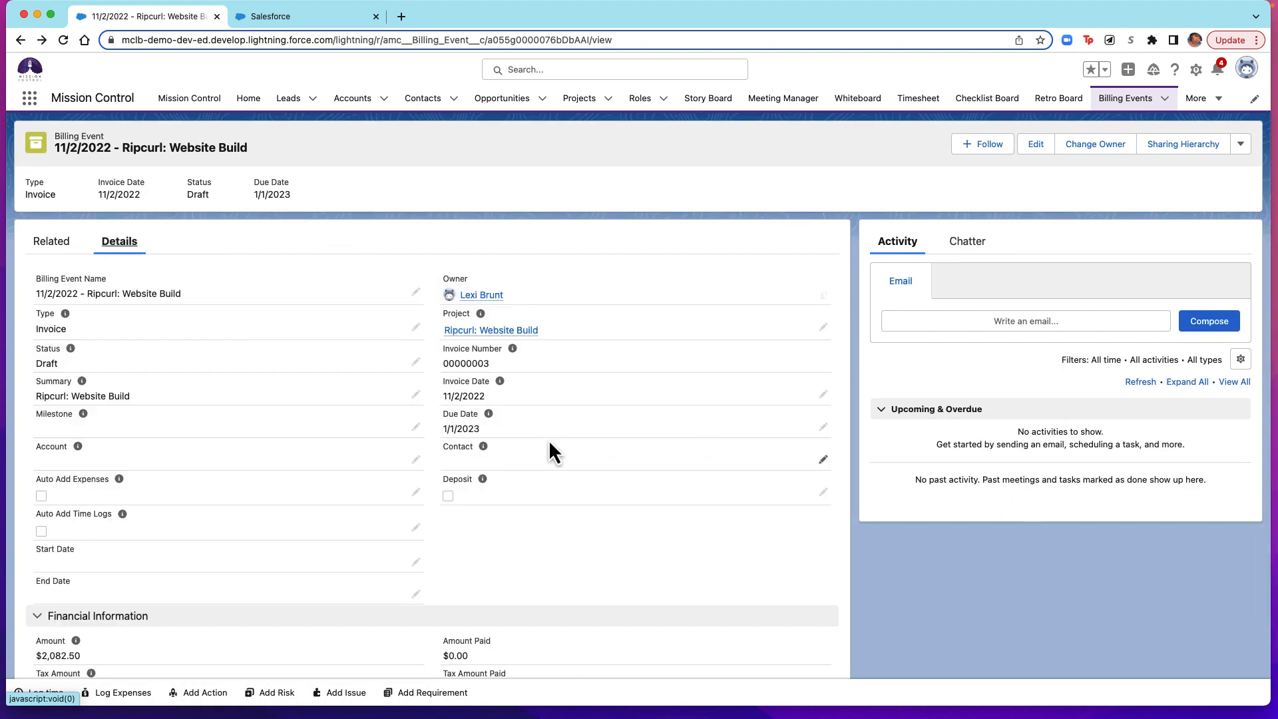
{"action": "left_click", "coordinate": [1240, 145]}
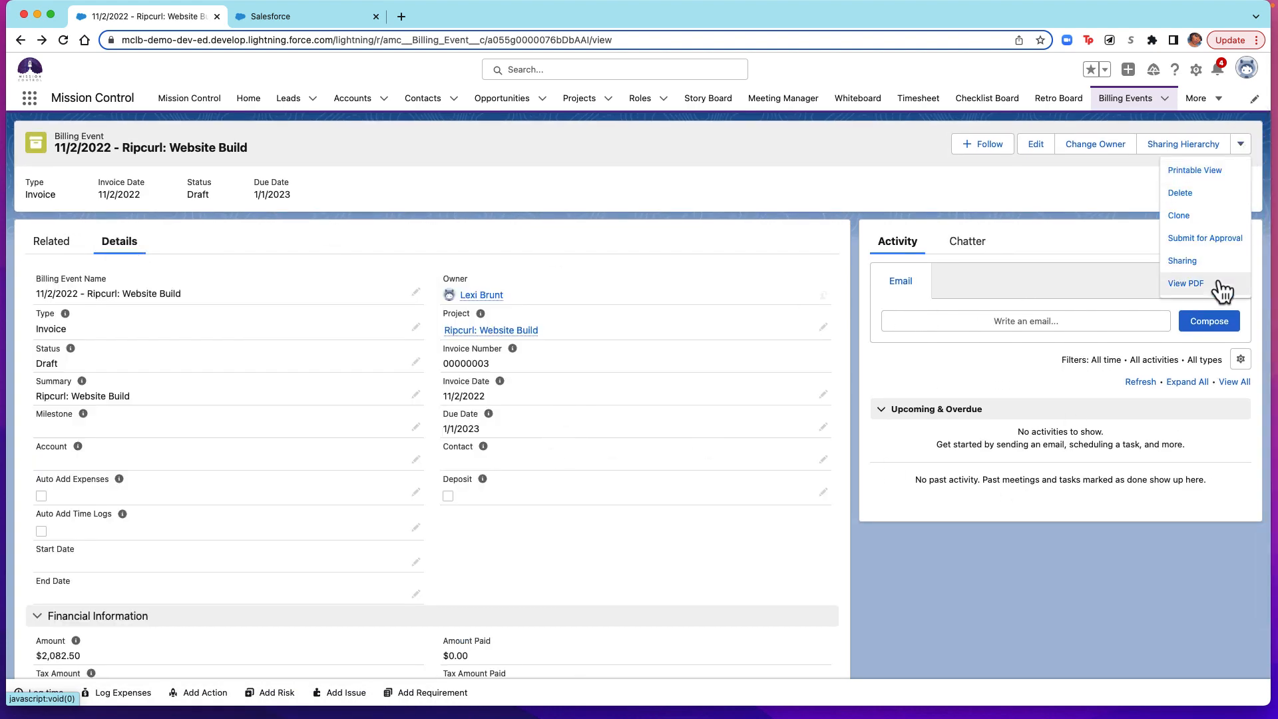
{"action": "left_click", "coordinate": [1186, 285]}
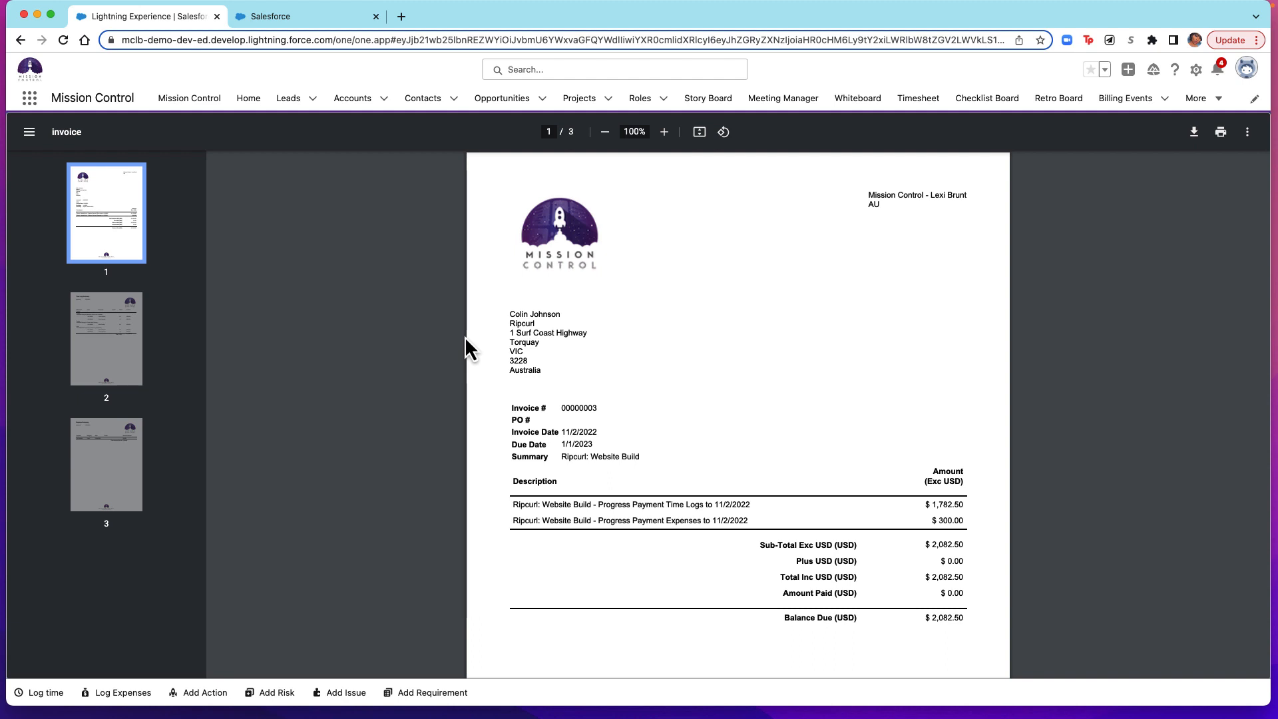
{"action": "left_click", "coordinate": [21, 40]}
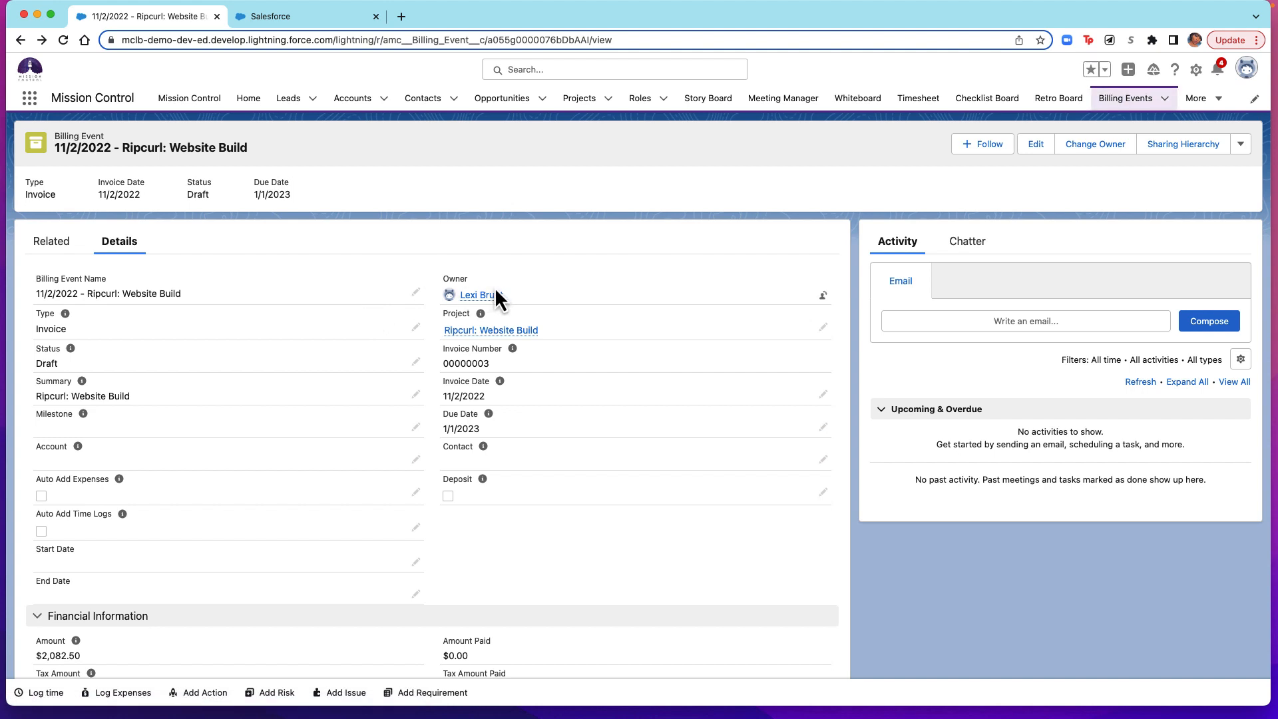
Step: Compose an email from the billing event using the Billing Event Notification - Client template, overwriting the current content, and review the inserted invoice message
{"action": "left_click", "coordinate": [953, 322]}
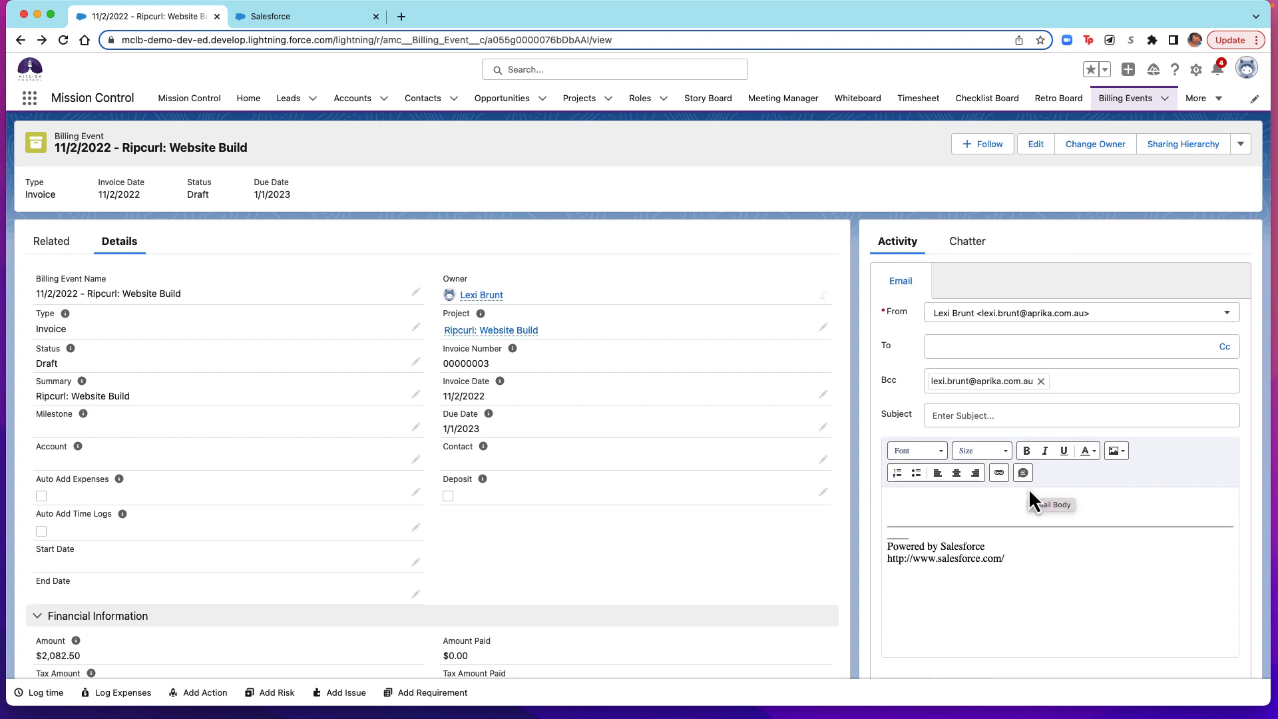
{"action": "scroll", "coordinate": [1027, 525], "scroll_direction": "down", "scroll_amount": 3}
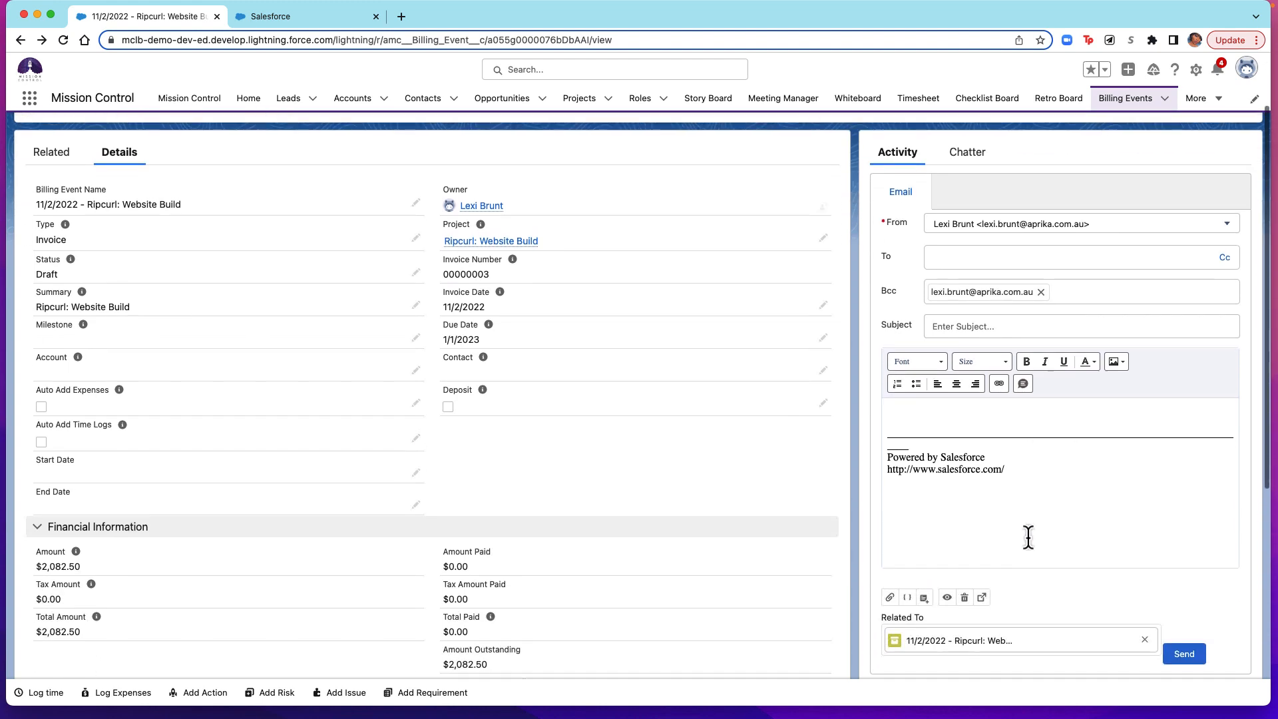
{"action": "left_click", "coordinate": [925, 601]}
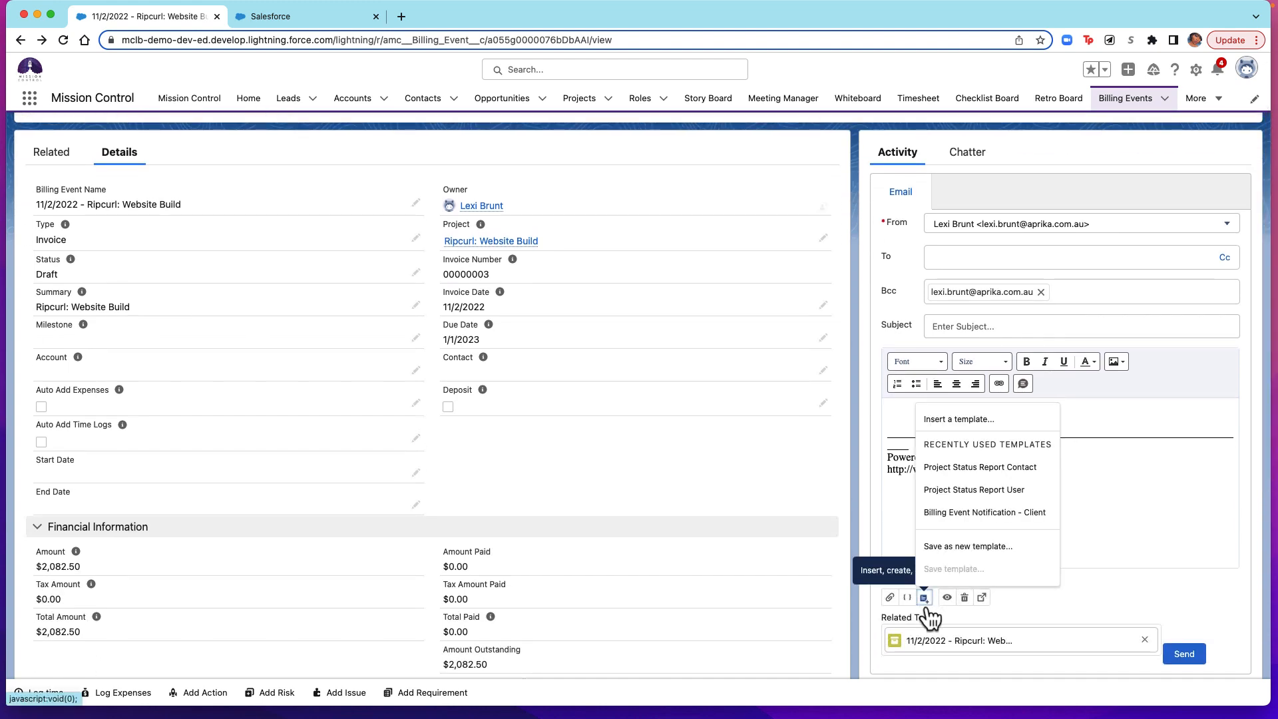
{"action": "left_click", "coordinate": [976, 515]}
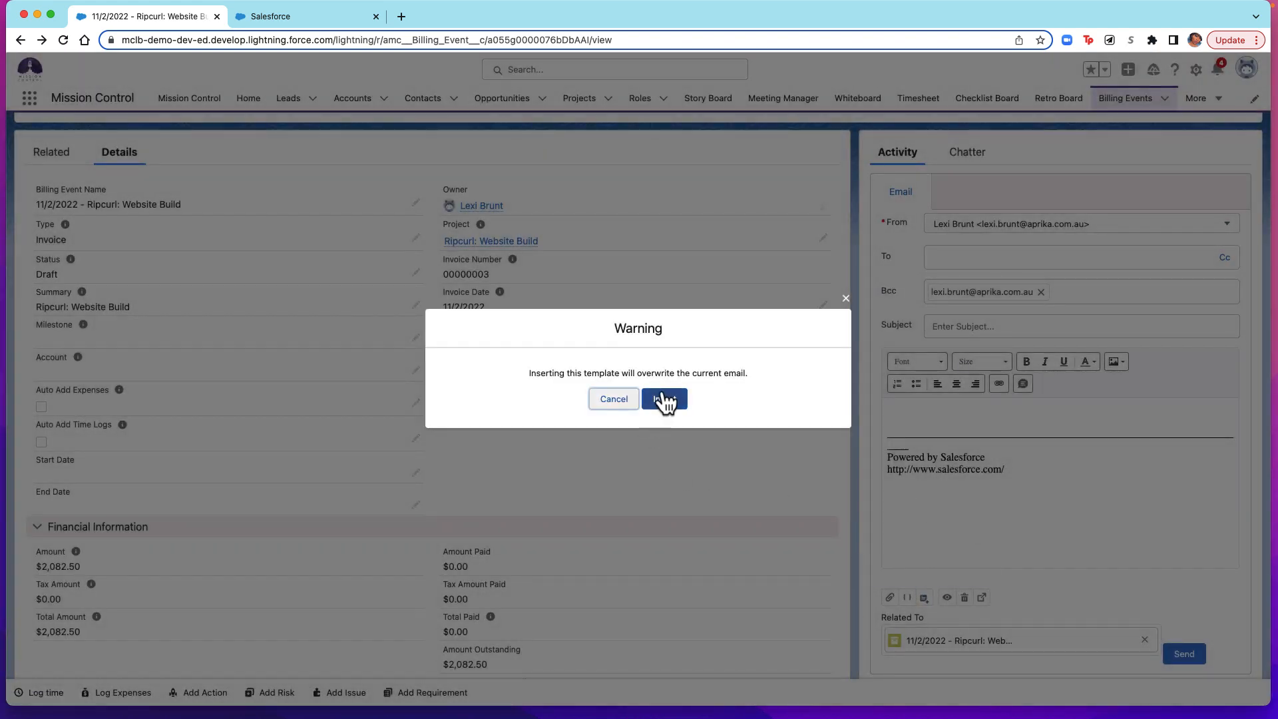
{"action": "left_click", "coordinate": [665, 401]}
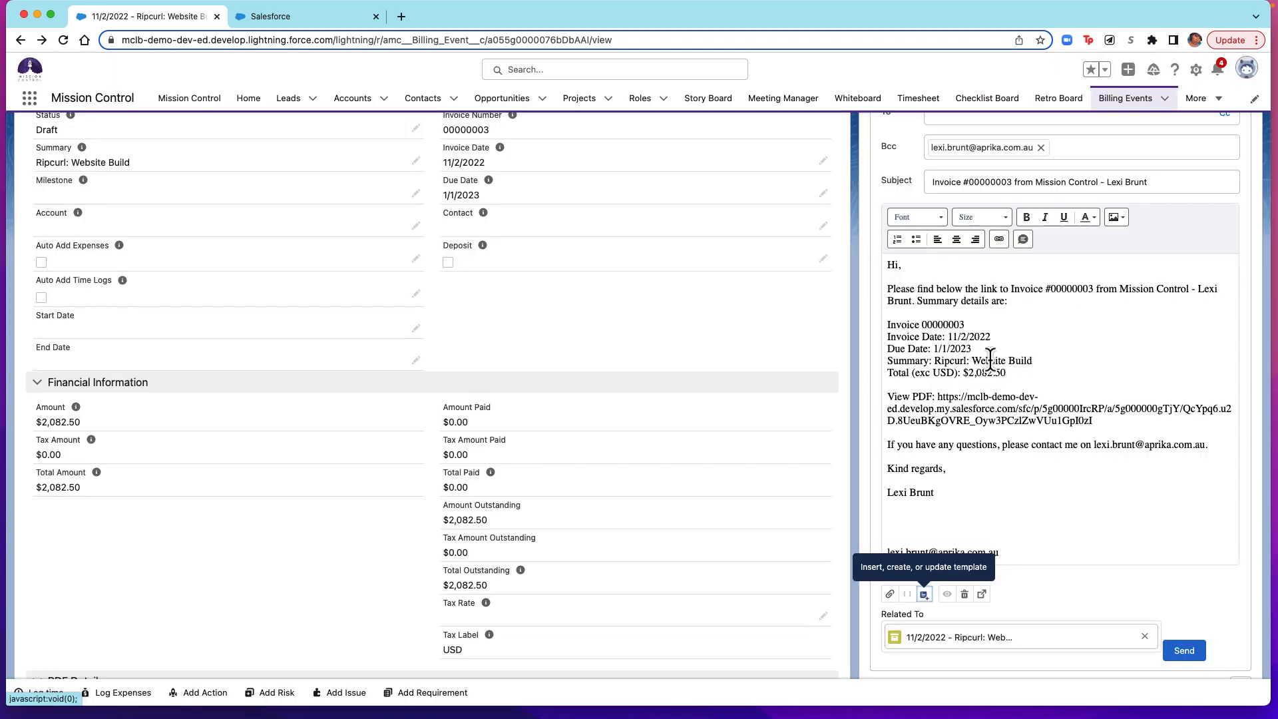
{"action": "scroll", "coordinate": [990, 388], "scroll_direction": "down", "scroll_amount": 1}
{"action": "scroll", "coordinate": [990, 388], "scroll_direction": "down", "scroll_amount": 1}
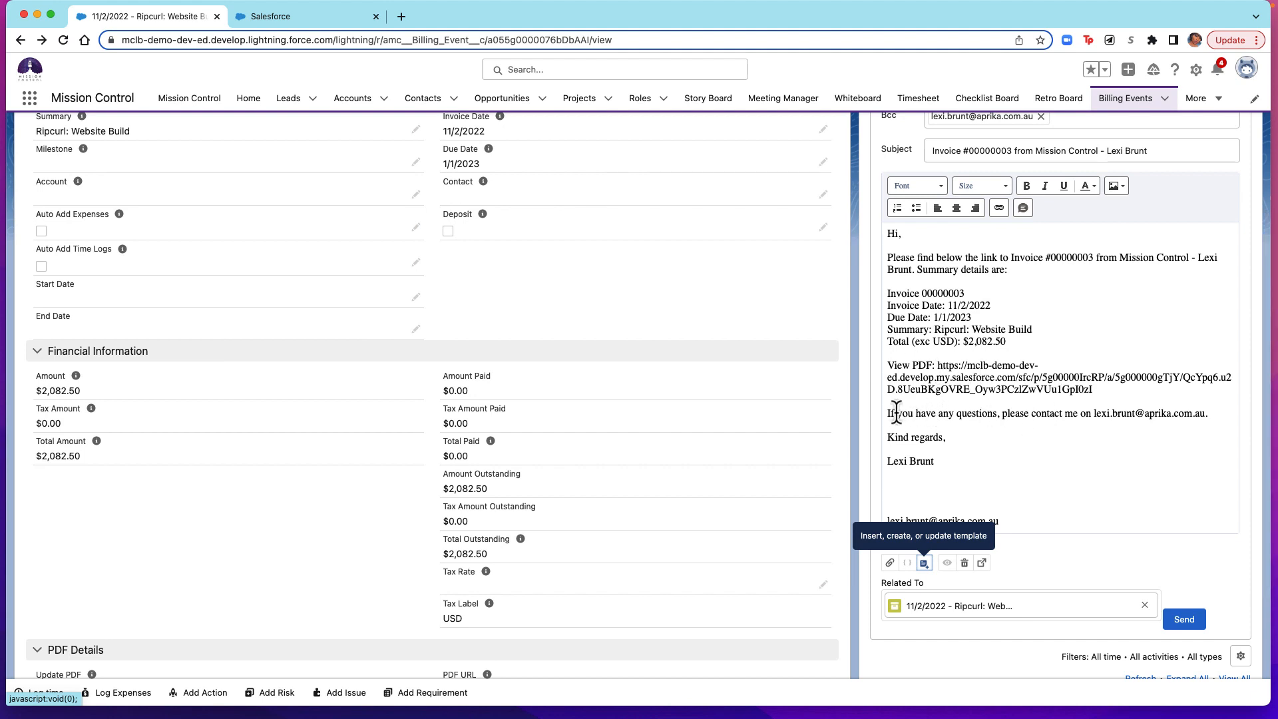
Step: Start a new billing payment related to this billing event, named Time Log Payment, with a date paid of 11/16/2022
{"action": "scroll", "coordinate": [561, 326], "scroll_direction": "up", "scroll_amount": 5}
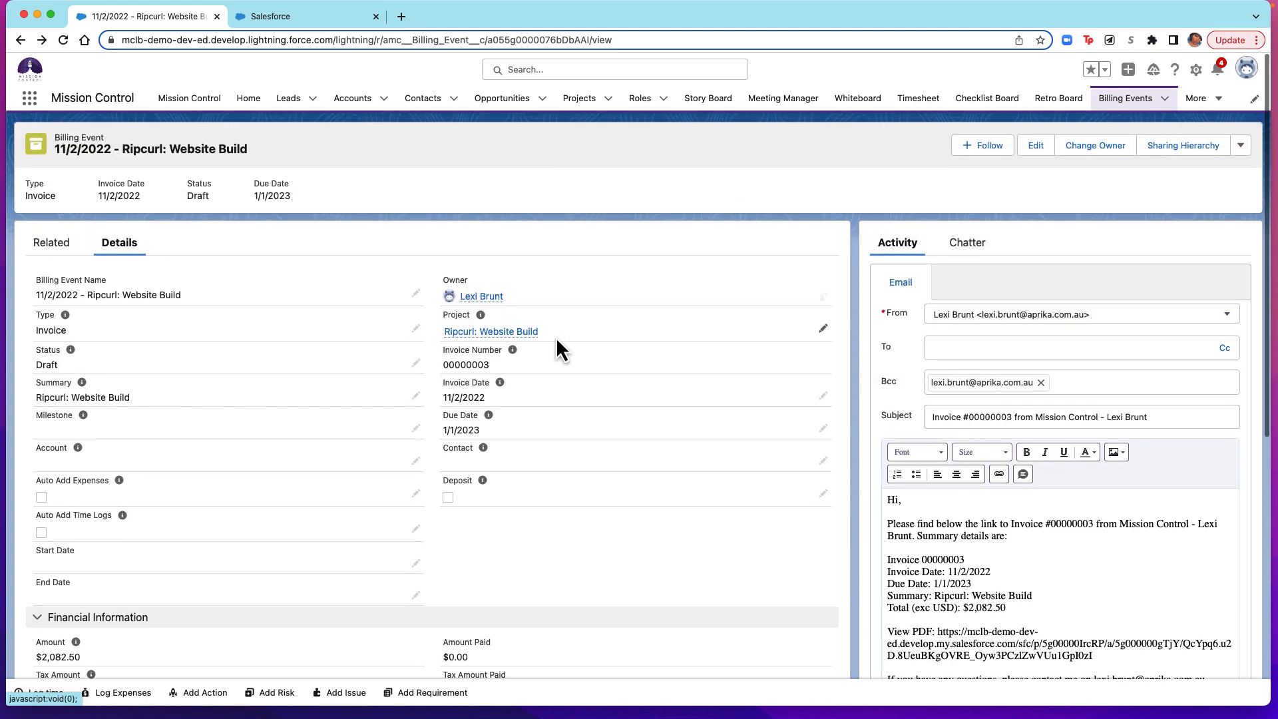
{"action": "left_click", "coordinate": [50, 250]}
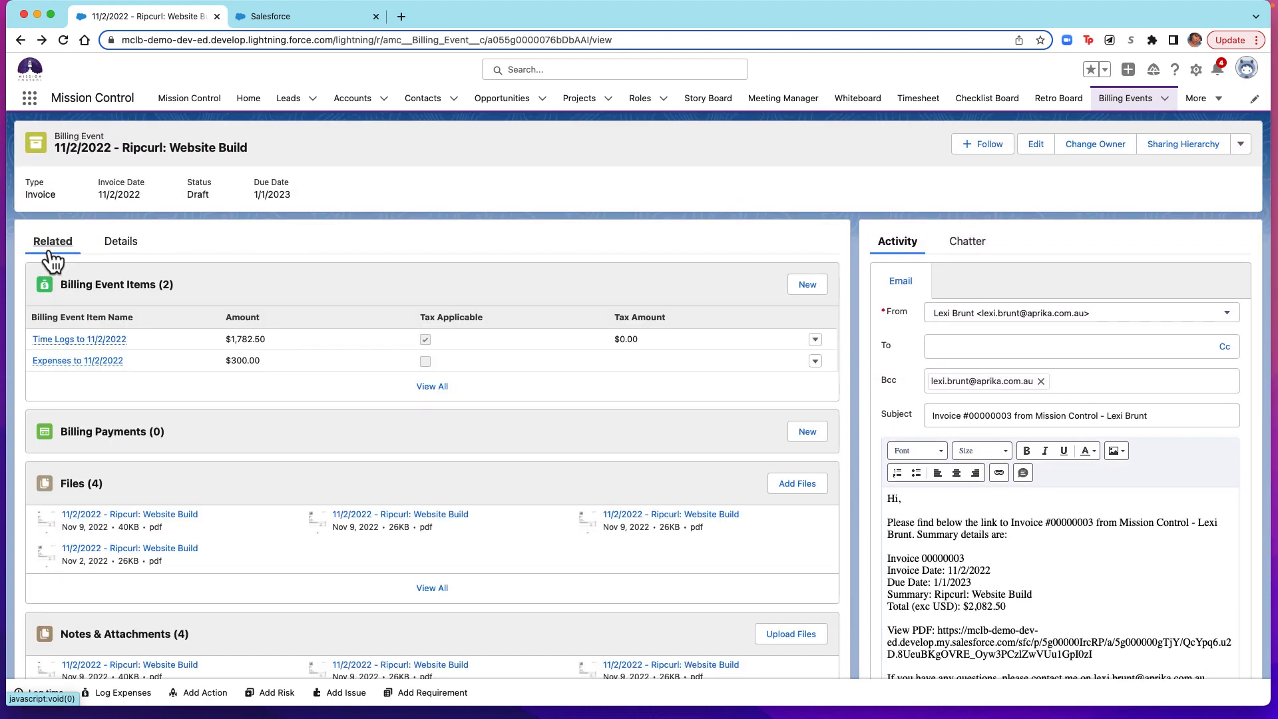
{"action": "scroll", "coordinate": [146, 313], "scroll_direction": "down", "scroll_amount": 1}
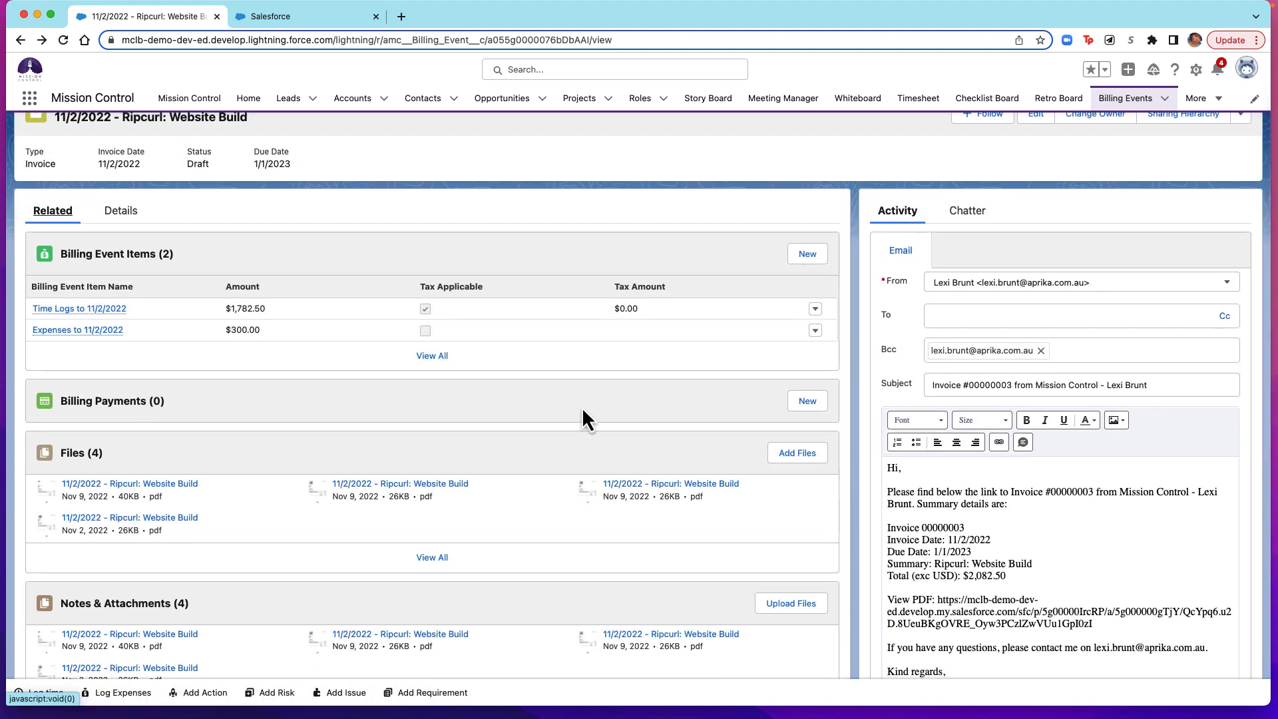
{"action": "left_click", "coordinate": [798, 400]}
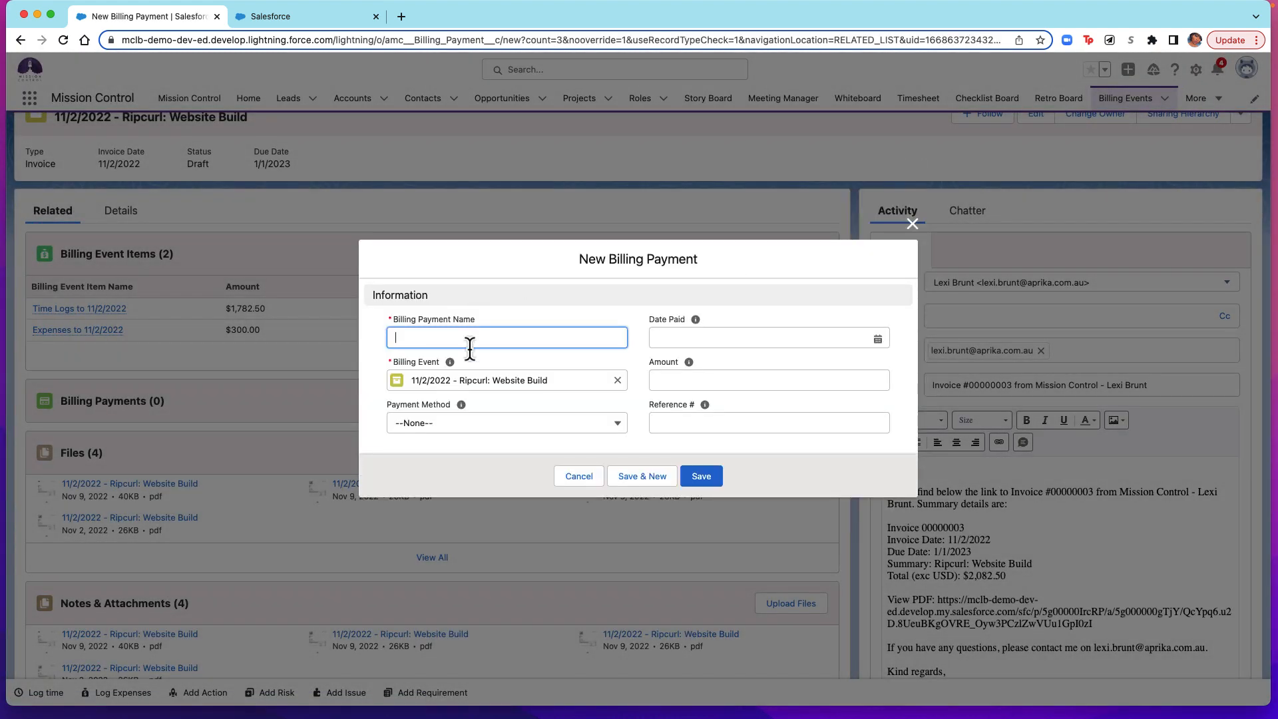
{"action": "type", "text": "Time Logs Payment"}
{"action": "left_click", "coordinate": [877, 338]}
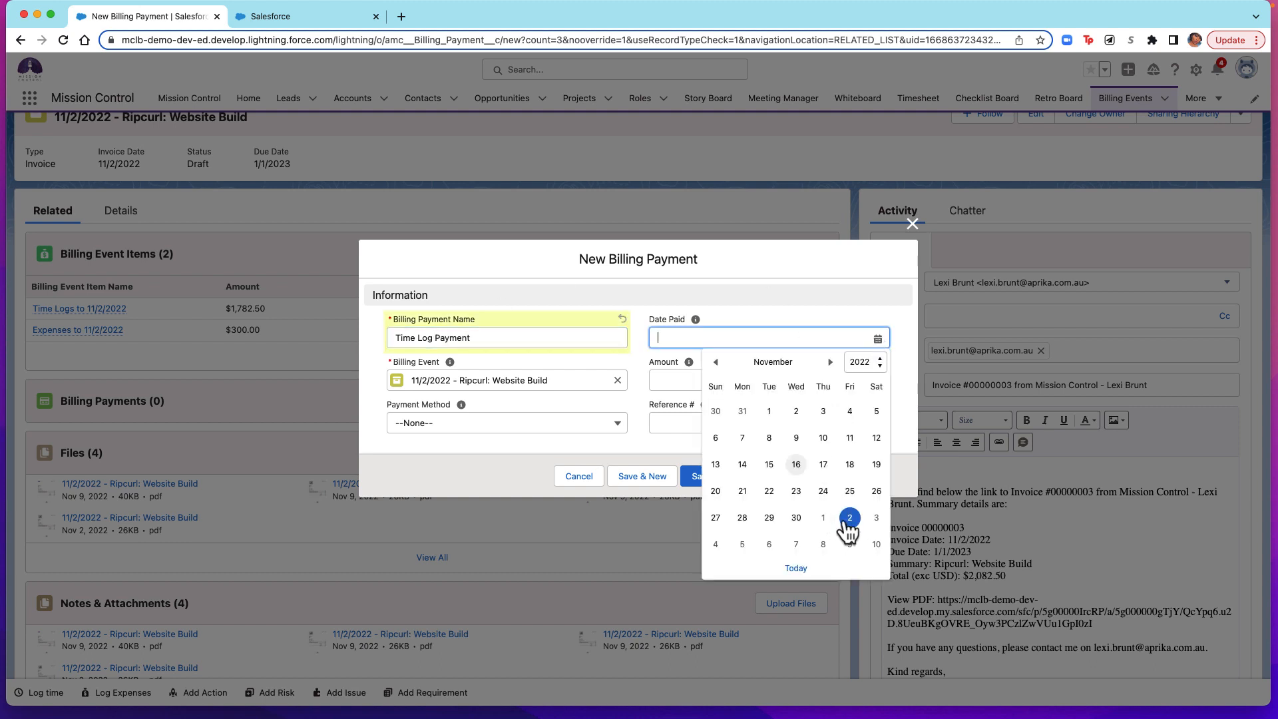
{"action": "left_click", "coordinate": [796, 463]}
Step: Set the time log payment's amount to $1,782.50 and its payment method to Cheque, and save it
{"action": "key", "text": "Tab"}
{"action": "type", "text": "1782."}
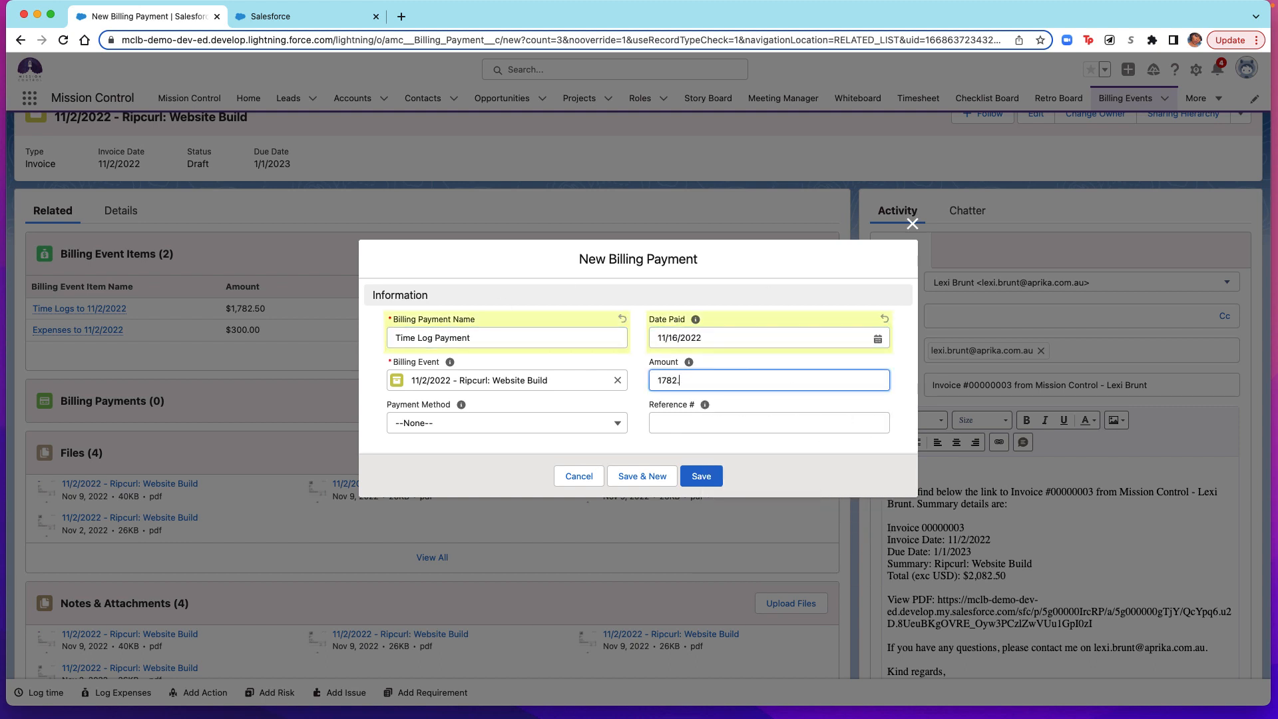
{"action": "type", "text": "350"}
{"action": "left_click", "coordinate": [570, 424]}
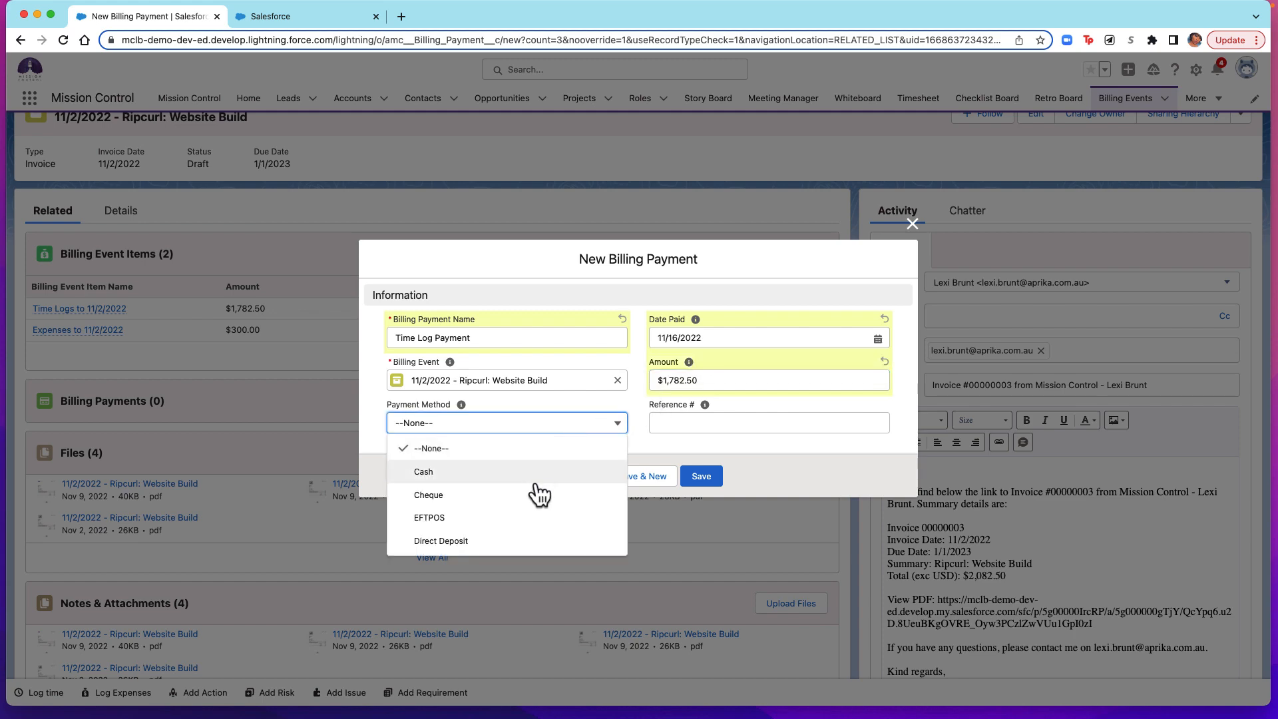
{"action": "left_click", "coordinate": [535, 496]}
{"action": "left_click", "coordinate": [705, 477]}
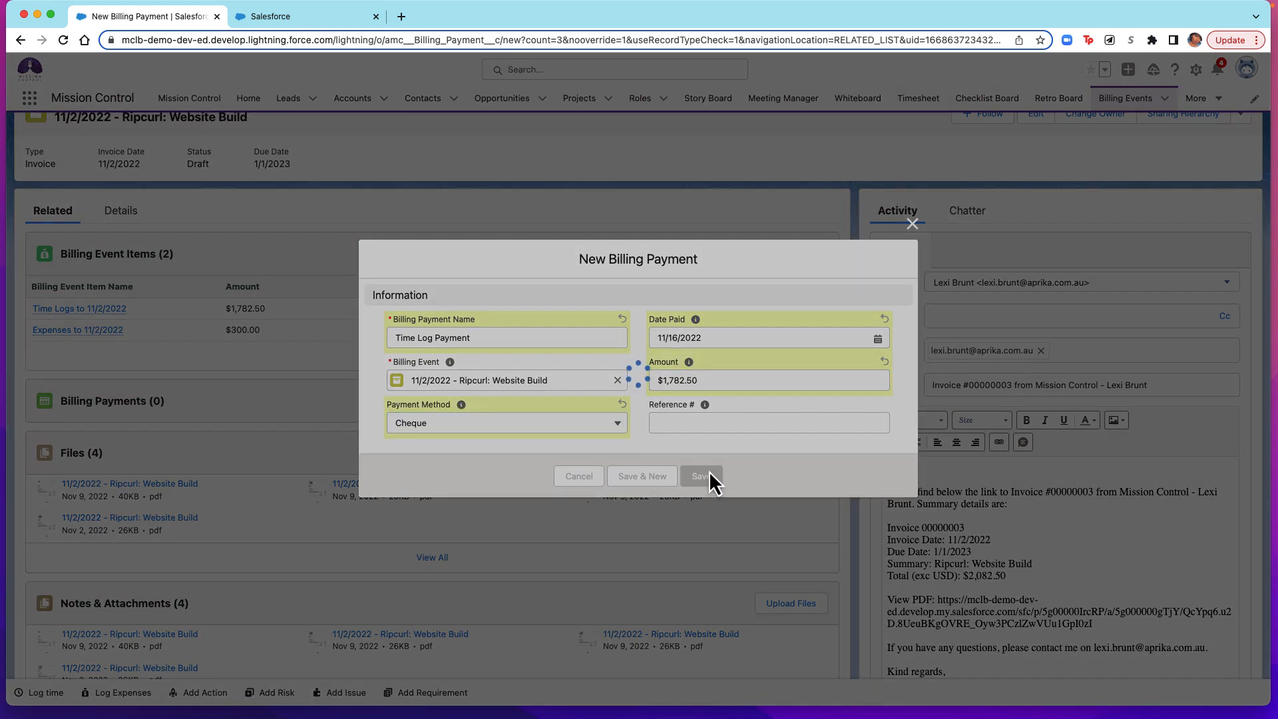
Step: Add and save a second billing payment named Expense Payment, with date paid 11/16/2022 and an amount of $300.00
{"action": "type", "text": "Expense Payment"}
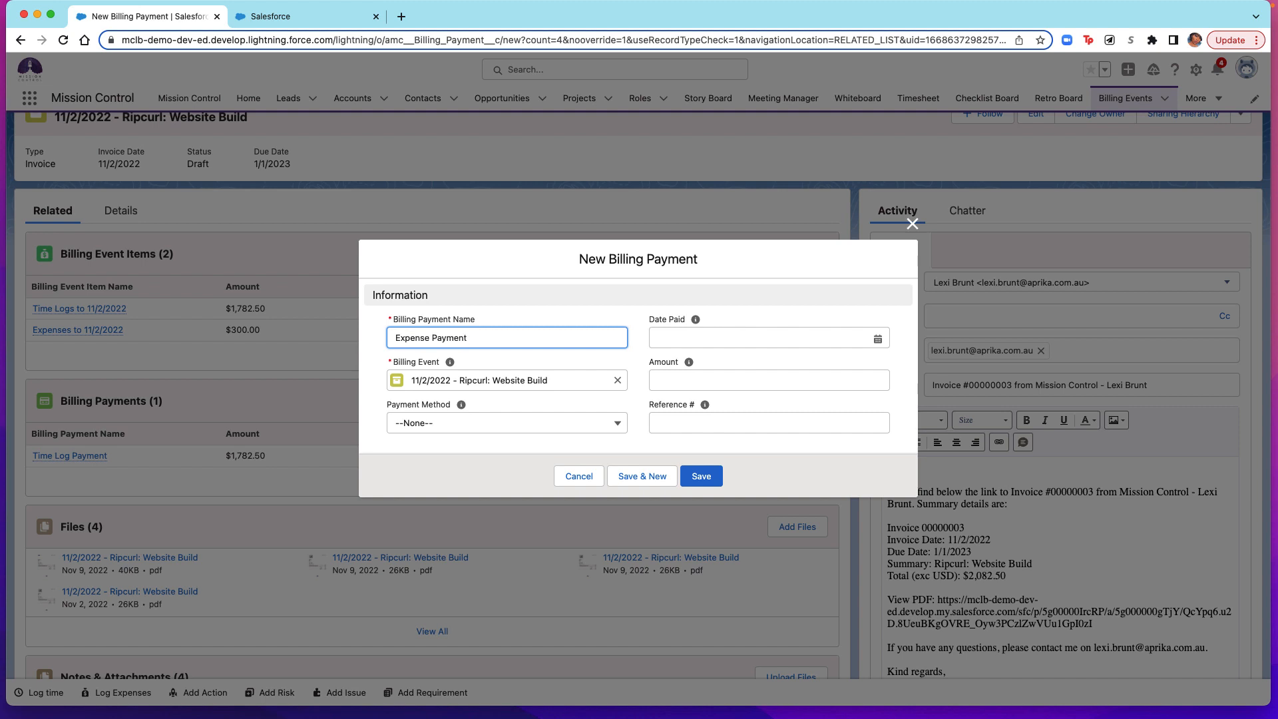
{"action": "left_click", "coordinate": [852, 336]}
{"action": "left_click", "coordinate": [796, 464]}
{"action": "left_click", "coordinate": [662, 380]}
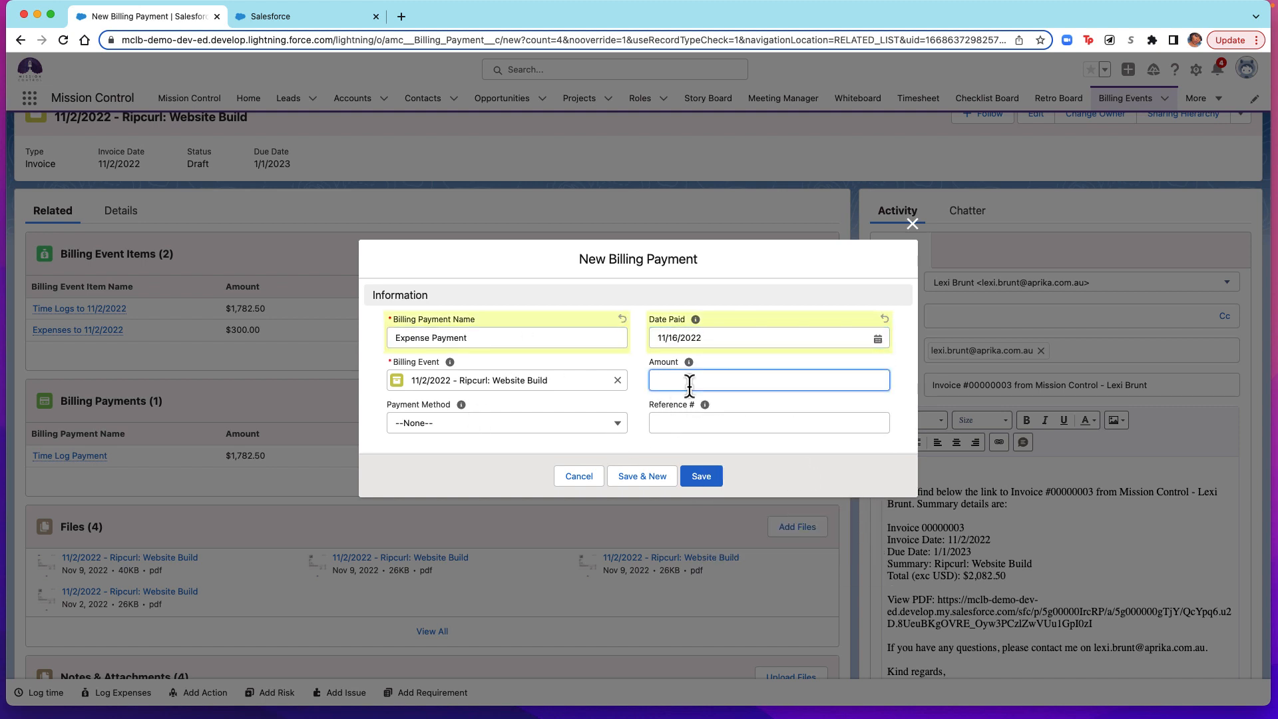
{"action": "type", "text": "3000"}
{"action": "left_click", "coordinate": [651, 423]}
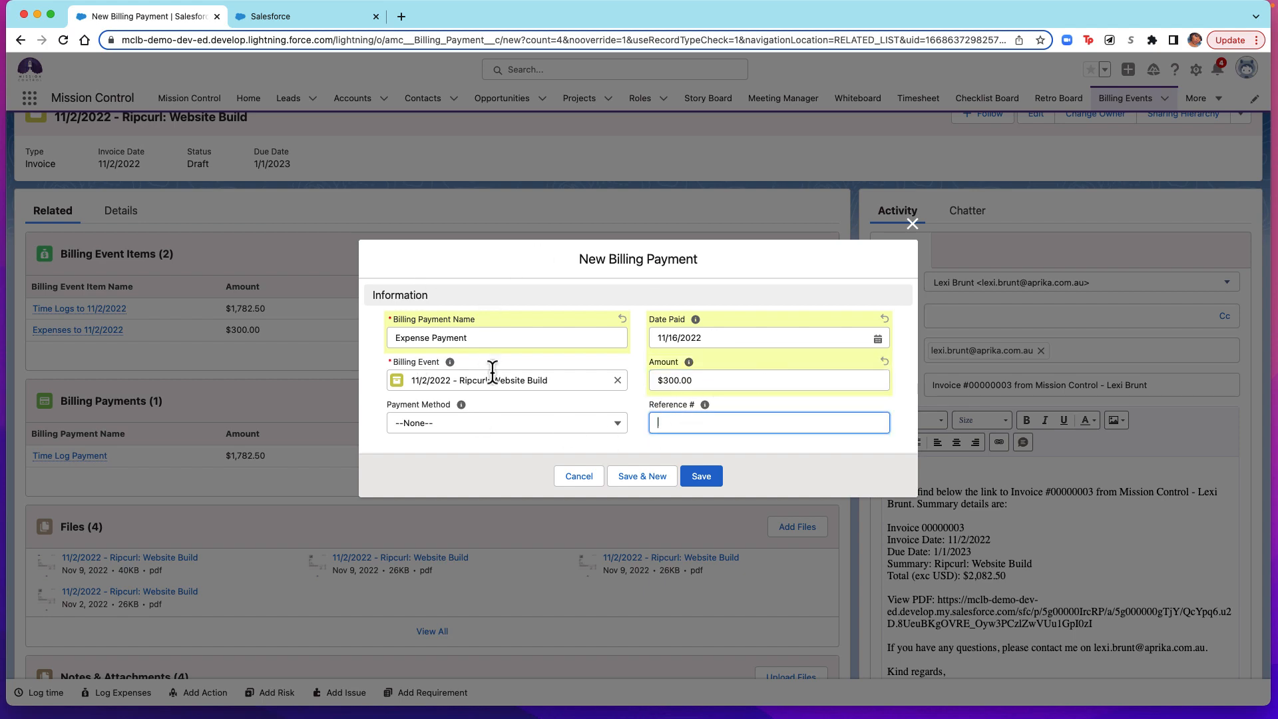
{"action": "left_click", "coordinate": [700, 476]}
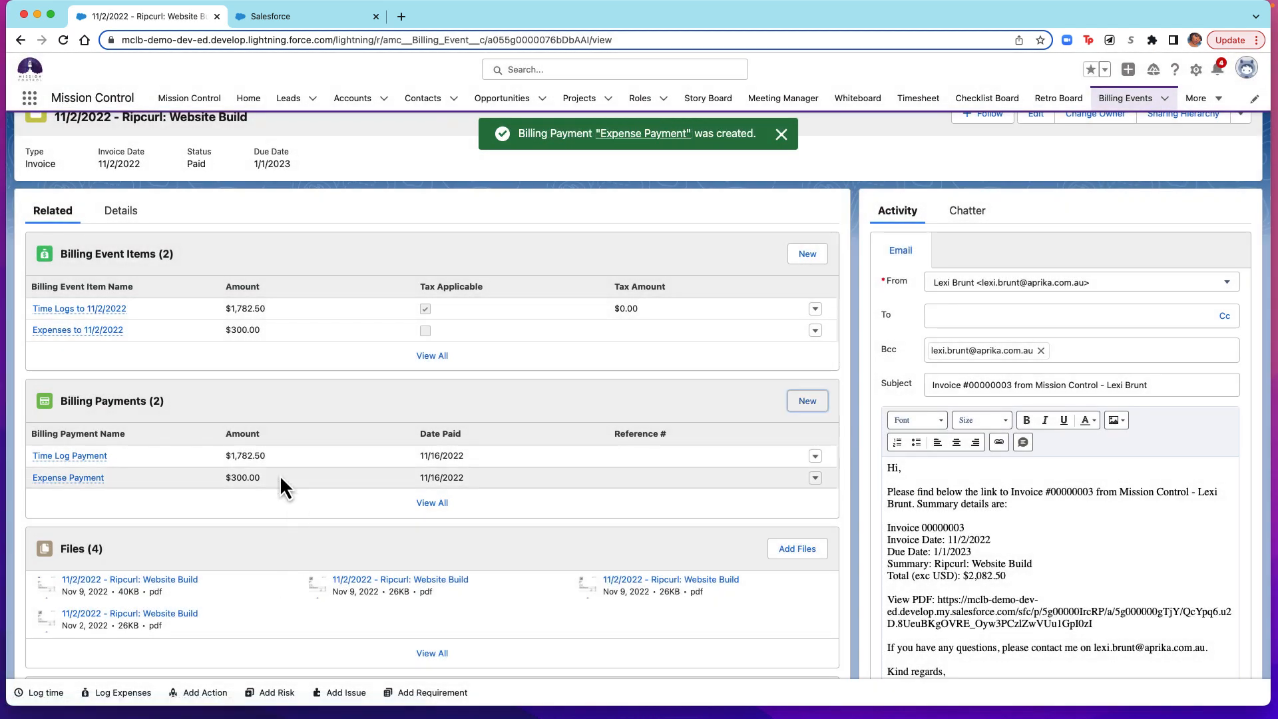
Step: Check the billing event's status, open its project's Billing view, review the invoice figures, and expand the billing event to see its items and payments
{"action": "scroll", "coordinate": [121, 151], "scroll_direction": "up", "scroll_amount": 1}
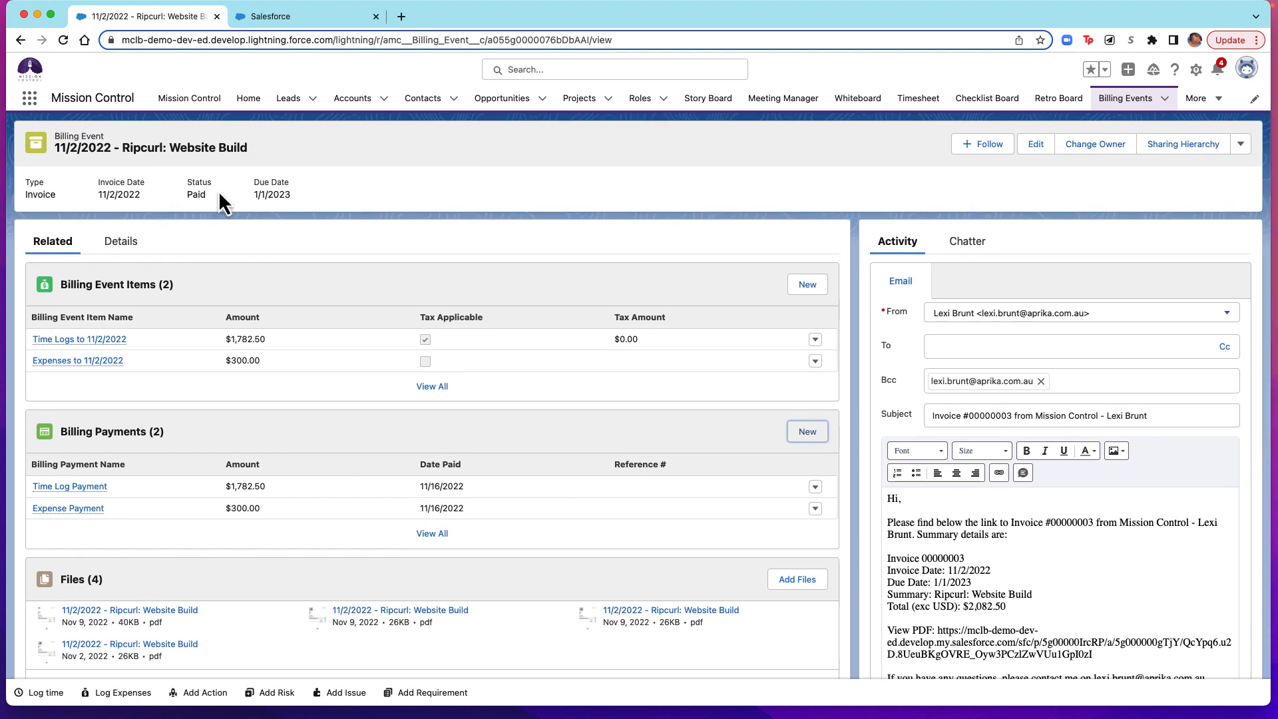
{"action": "left_click", "coordinate": [120, 242]}
{"action": "left_click", "coordinate": [467, 335]}
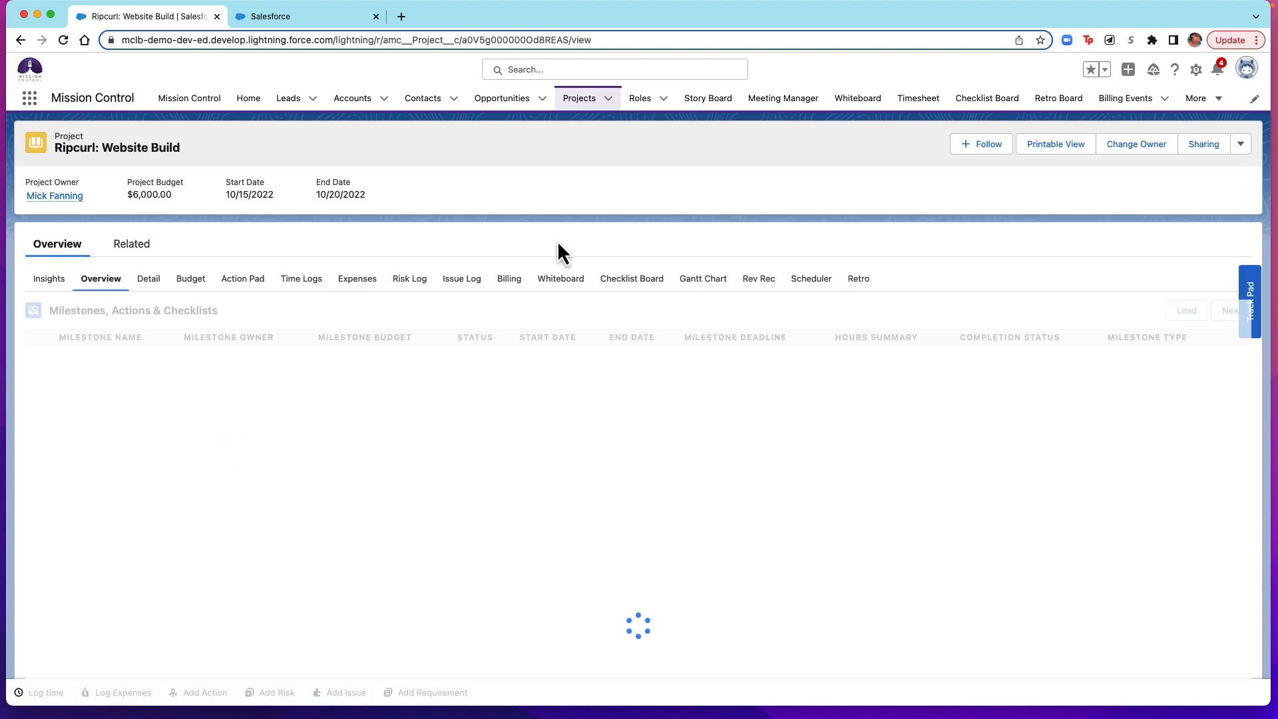
{"action": "left_click", "coordinate": [509, 280]}
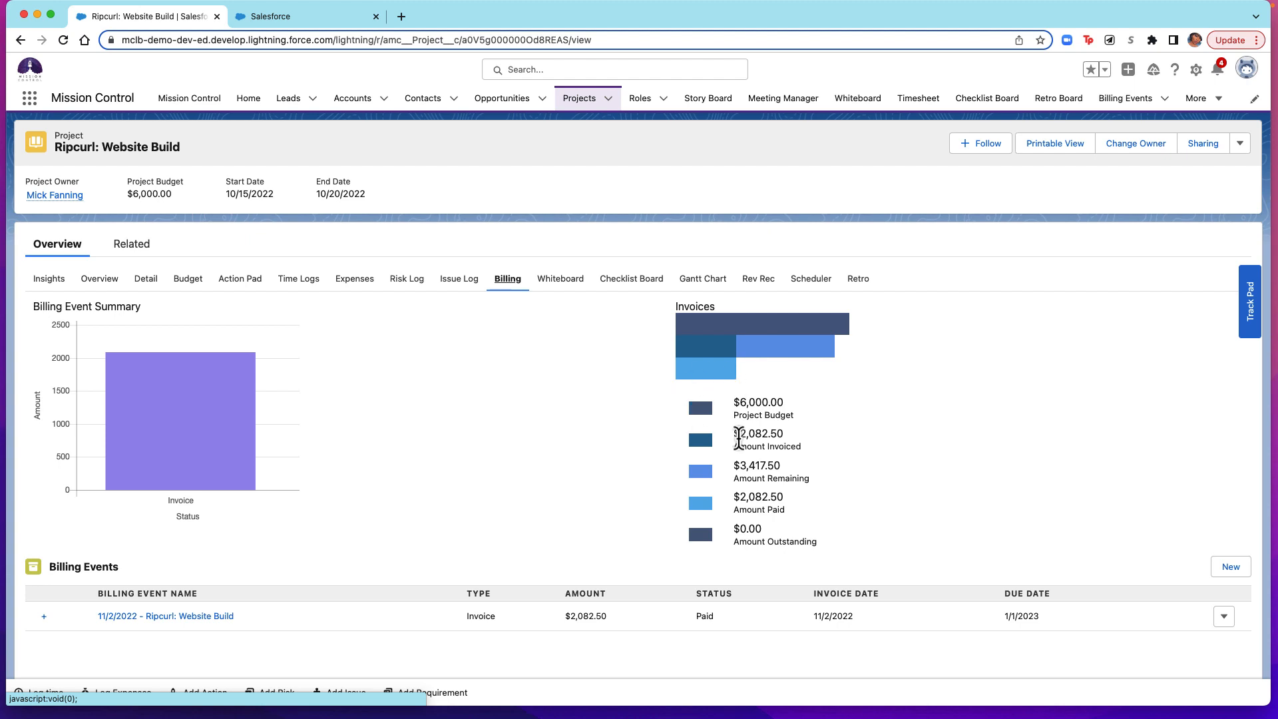
{"action": "scroll", "coordinate": [739, 439], "scroll_direction": "down", "scroll_amount": 1}
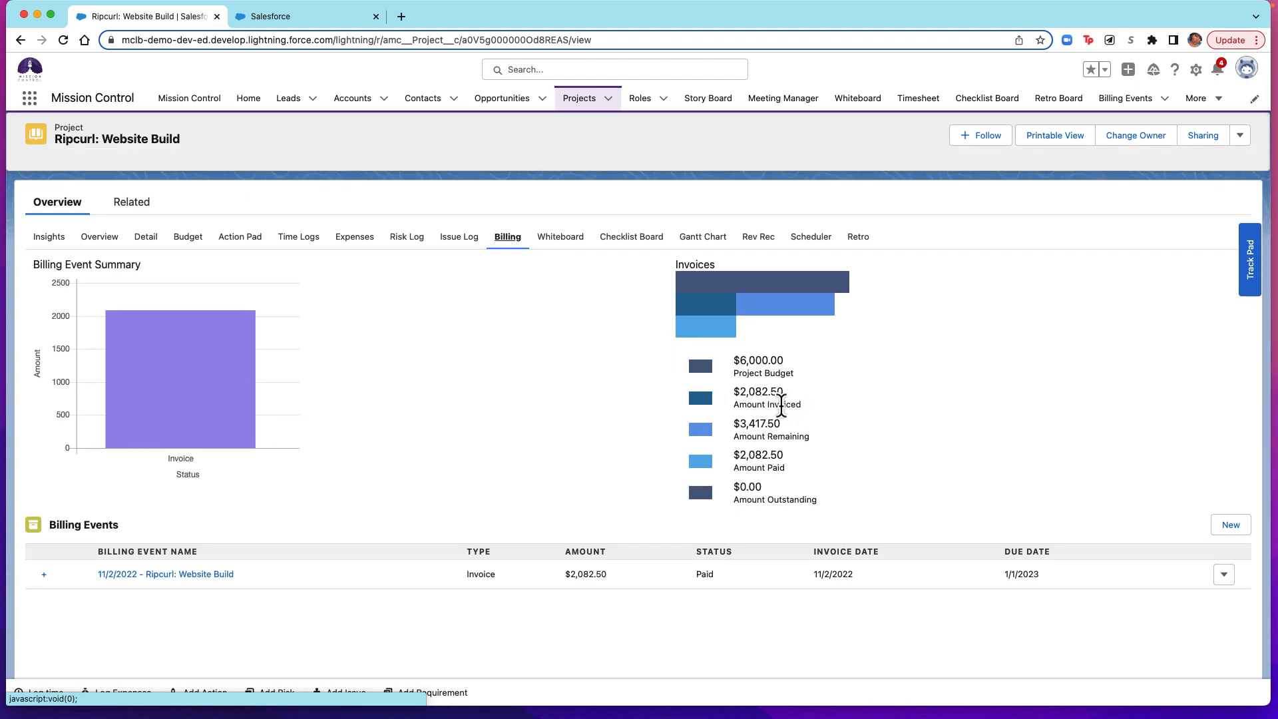
{"action": "scroll", "coordinate": [735, 466], "scroll_direction": "down", "scroll_amount": 1}
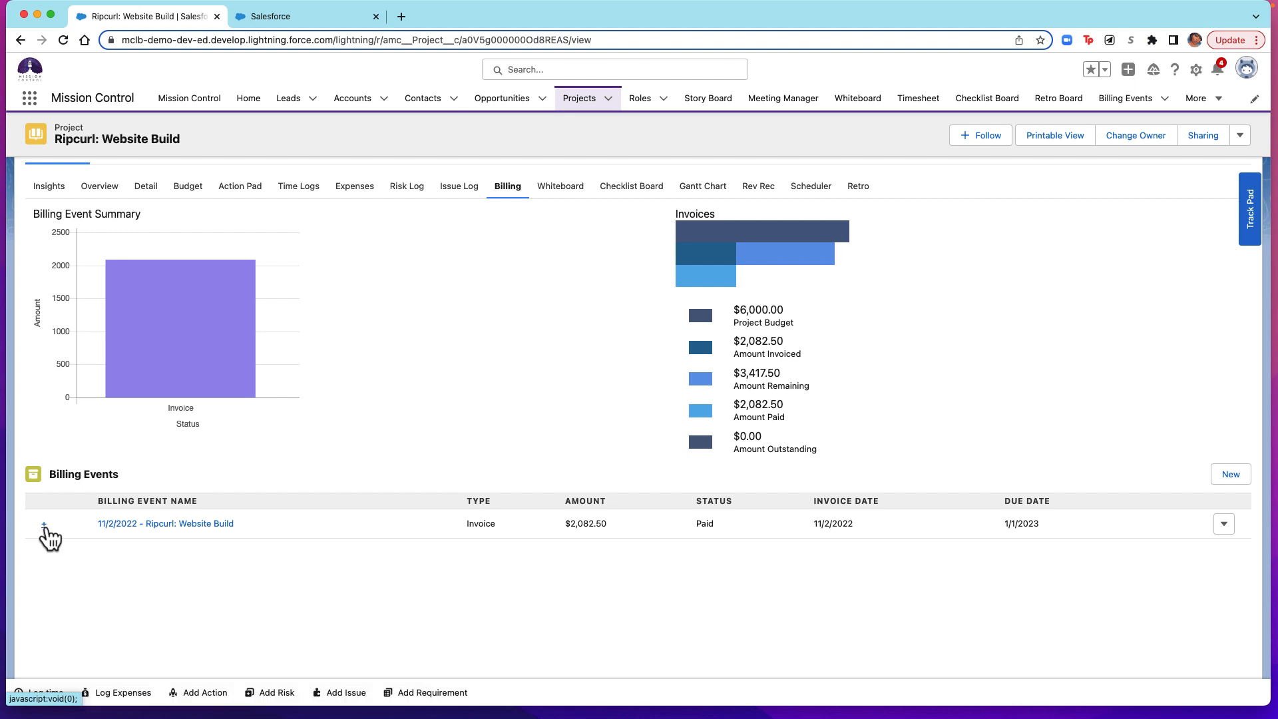
{"action": "left_click", "coordinate": [45, 525]}
{"action": "scroll", "coordinate": [74, 572], "scroll_direction": "down", "scroll_amount": 2}
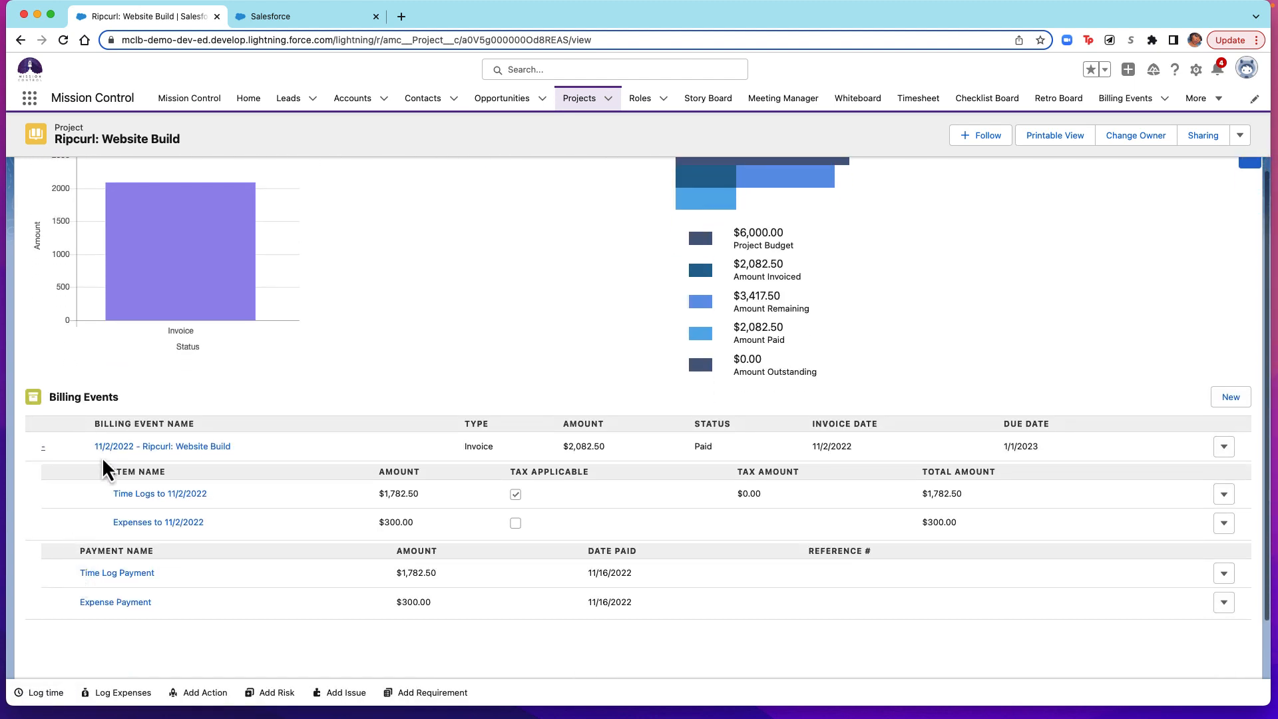